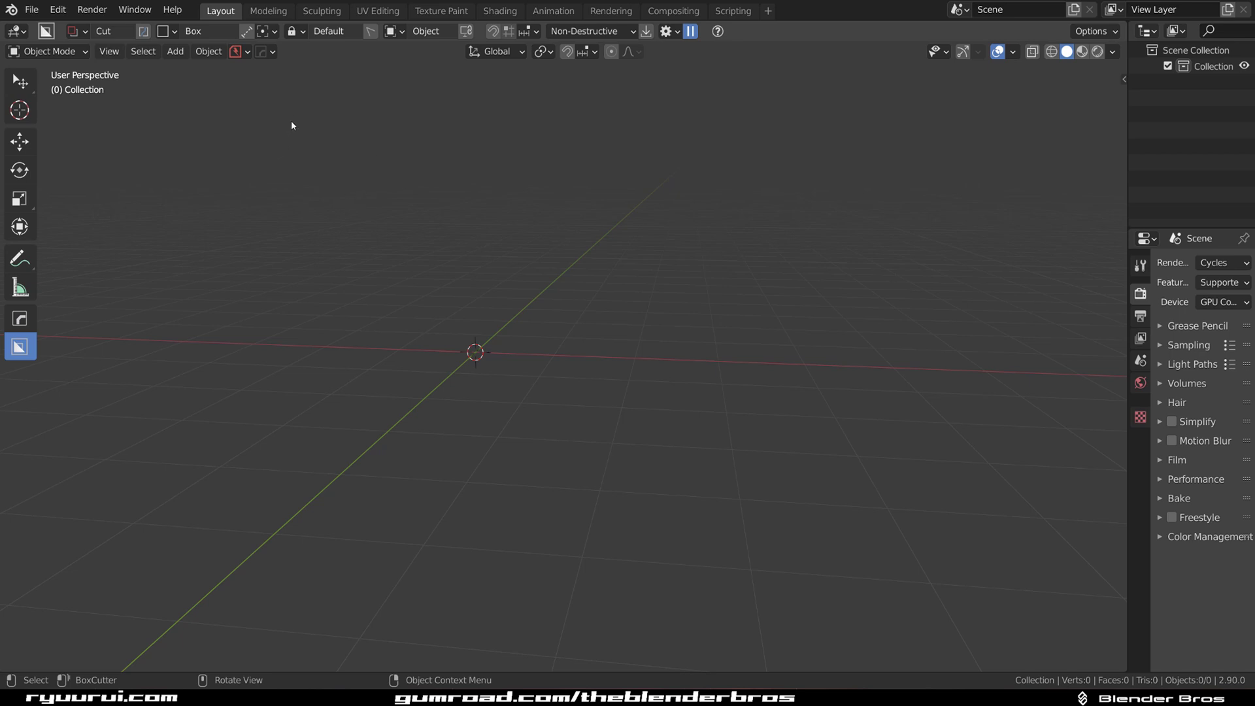
Step: Check the installed Hard Ops version in its information overlay
left_click(268, 53)
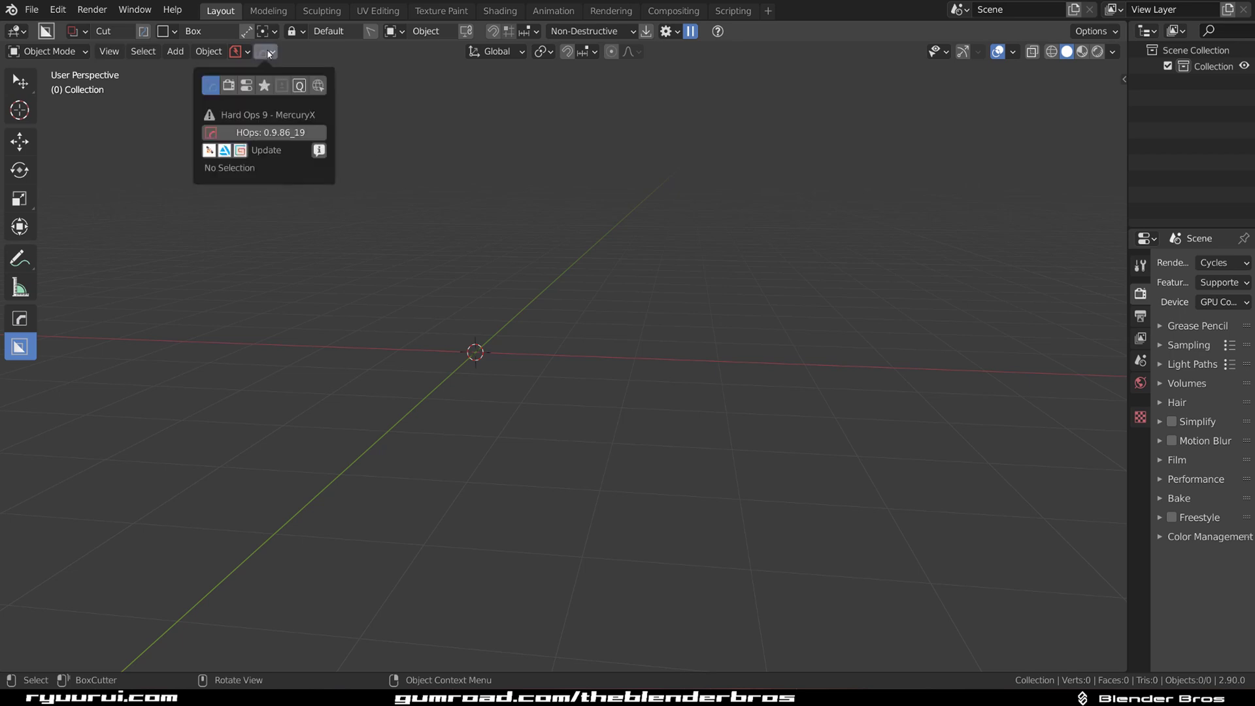
left_click(246, 132)
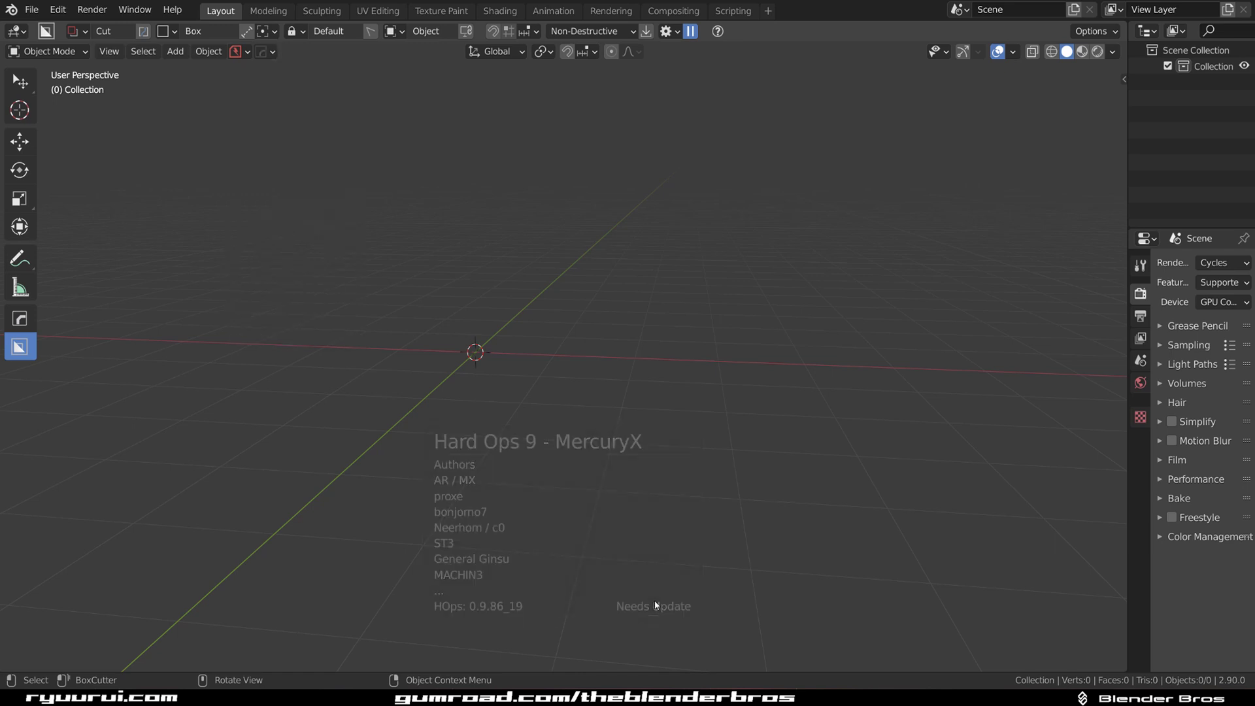
Step: Disable the BoxCutter add-on in the preferences, with its details expanded
left_click(58, 10)
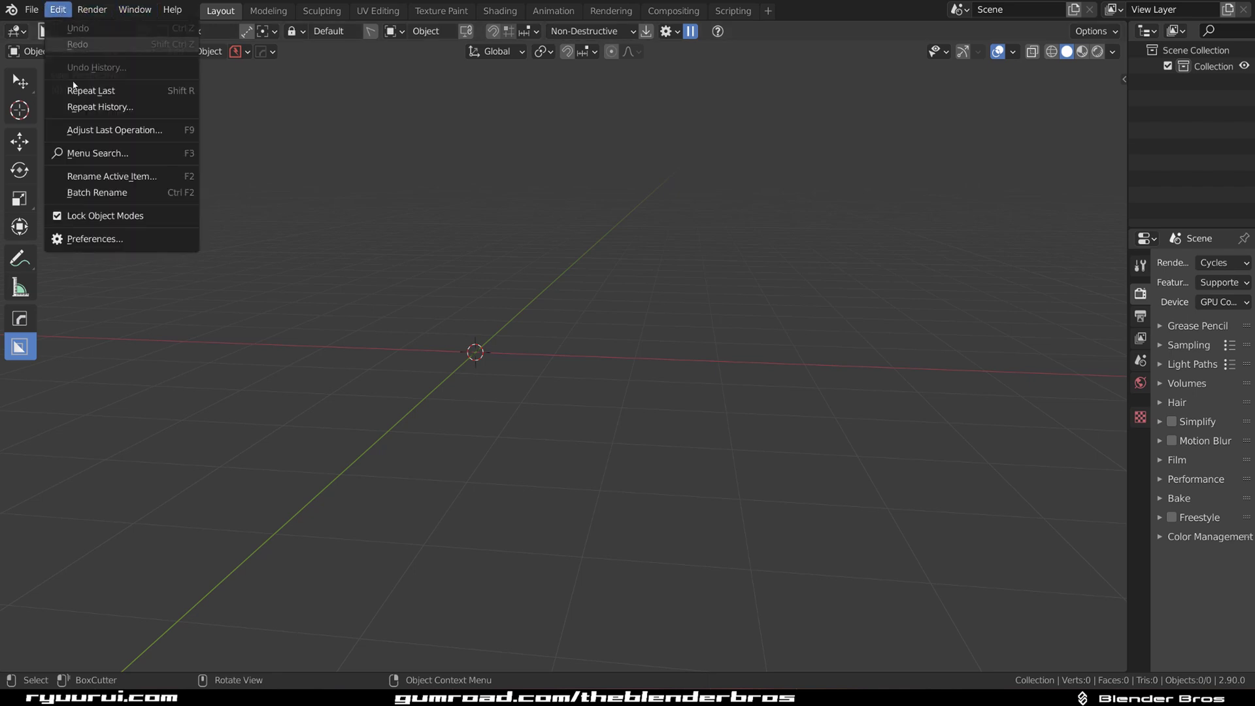
left_click(95, 249)
left_click_drag(187, 6, 549, 140)
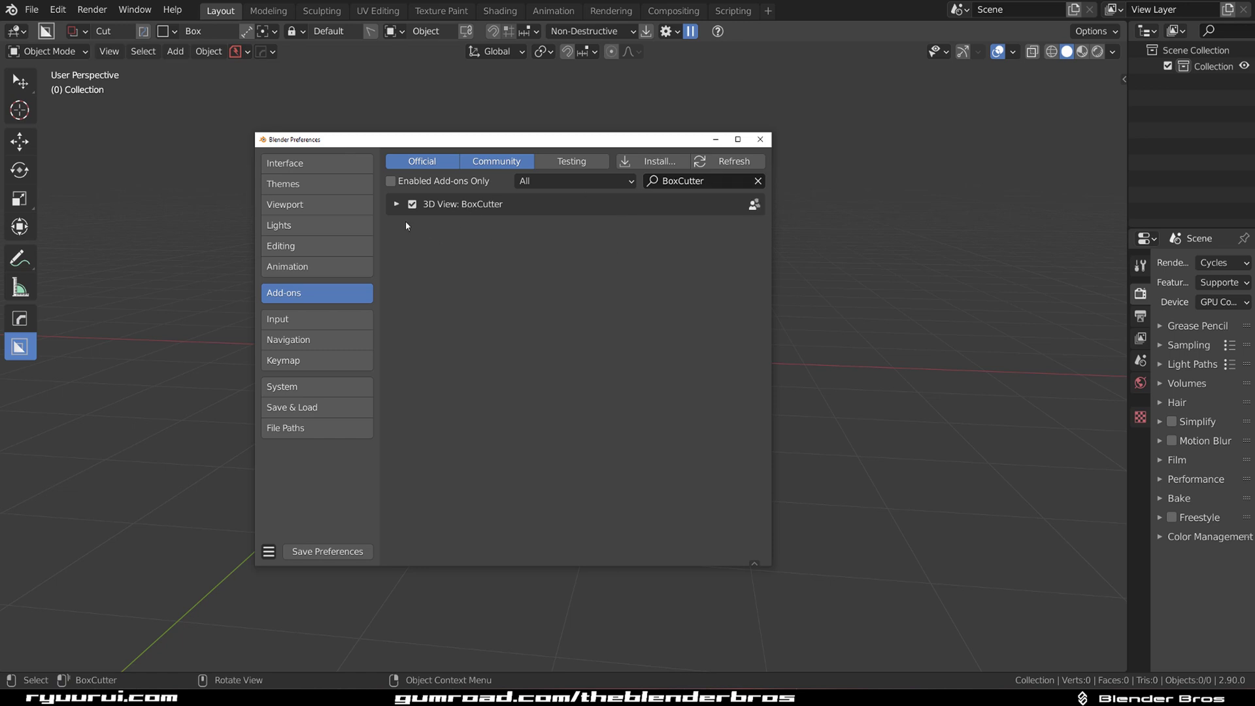
left_click(396, 204)
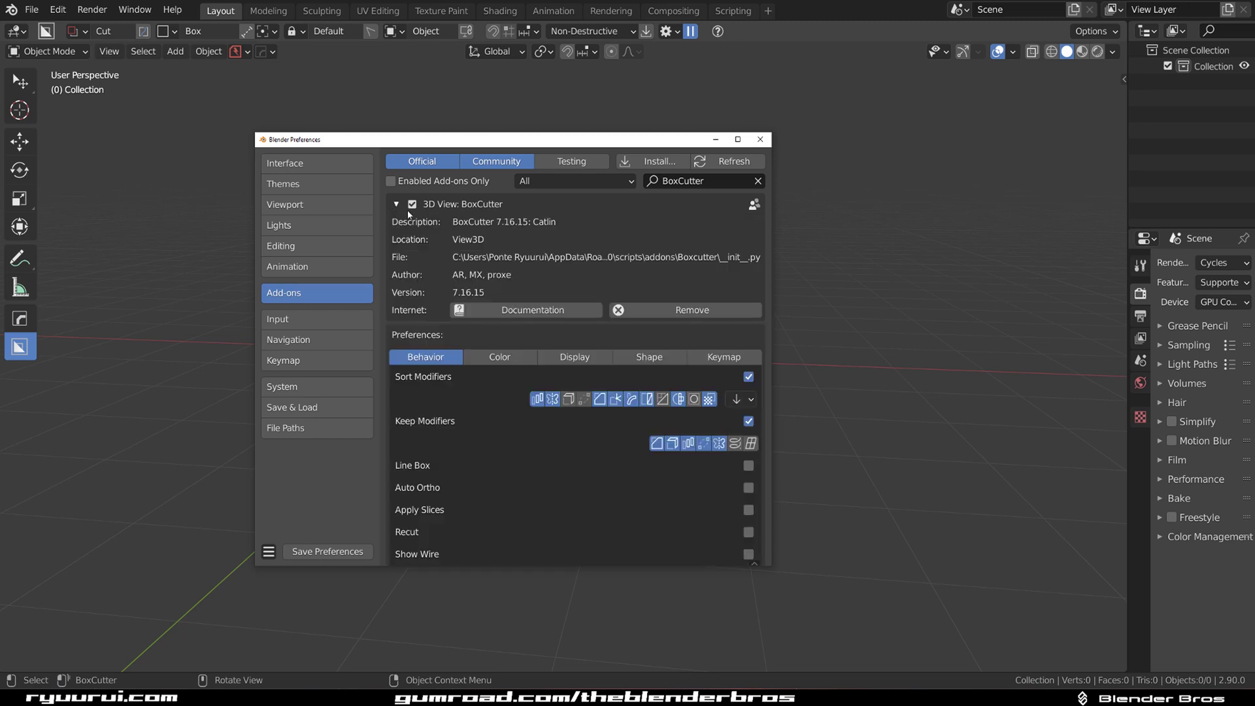
left_click(411, 205)
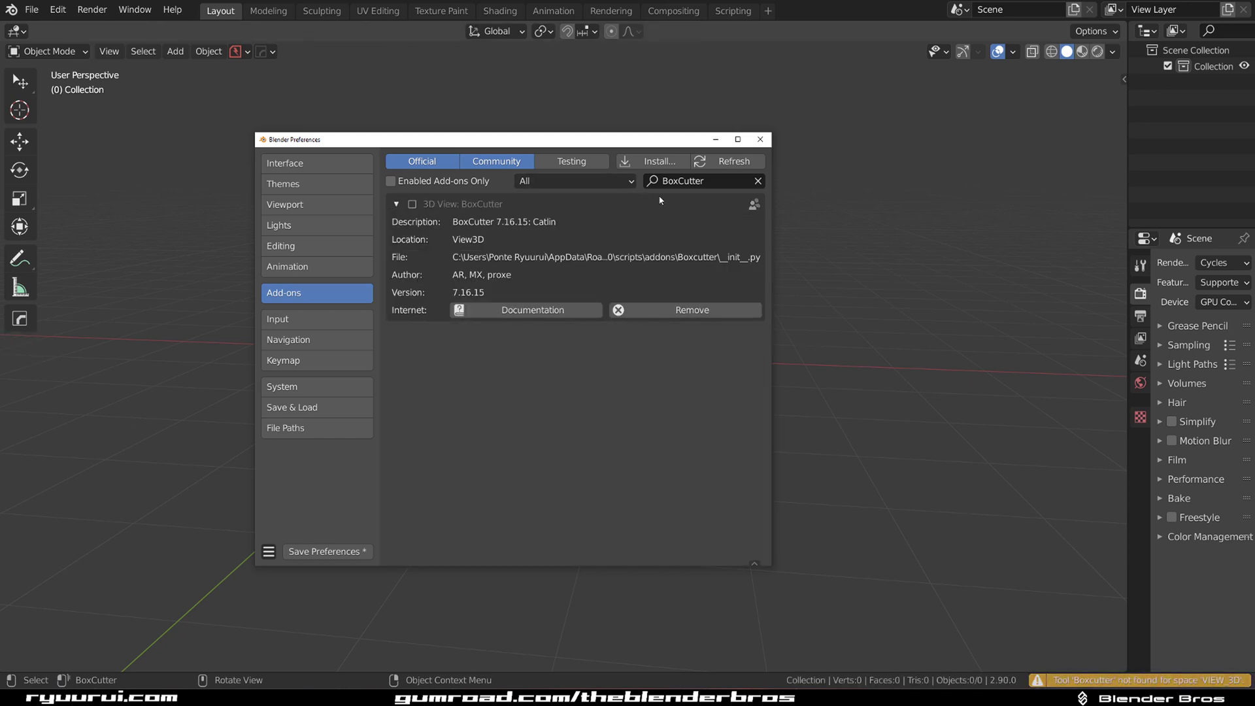
Step: Find the Hard Ops 9 add-on by searching for "hard", disable it and save the preferences
left_click(716, 183)
key("ctrl+BackSpace")
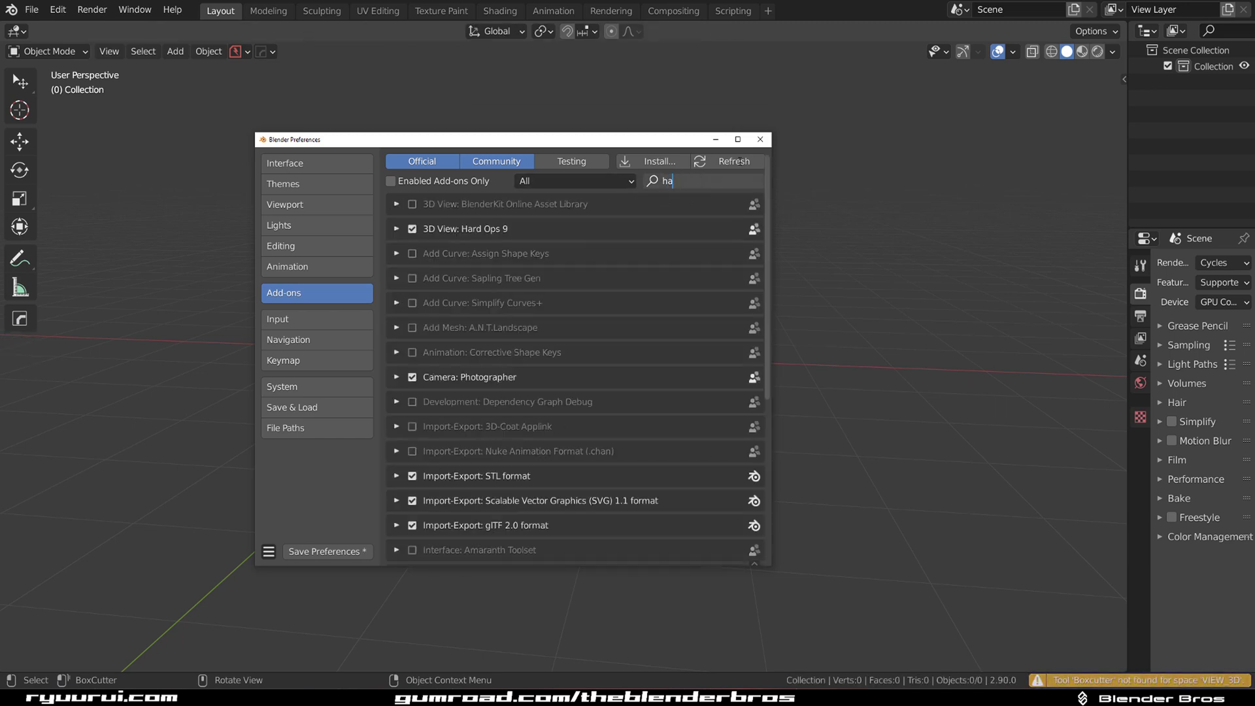
type("hardo")
key("BackSpace")
left_click(413, 204)
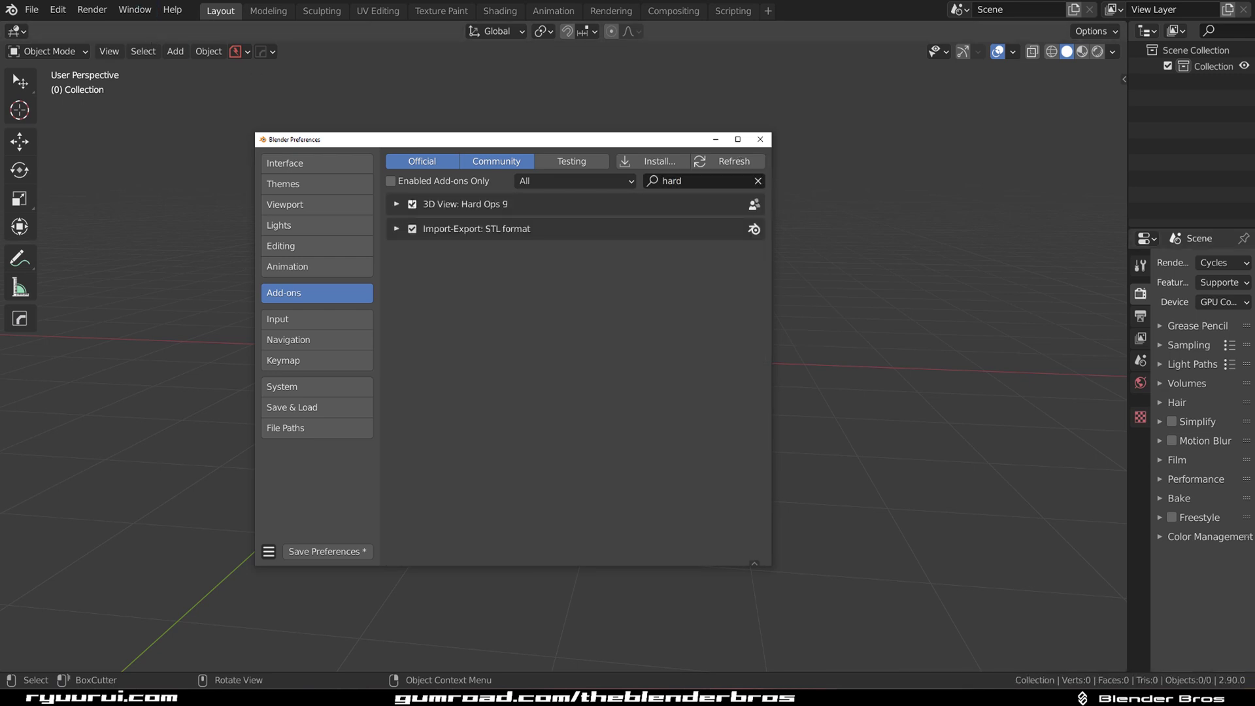
left_click(326, 551)
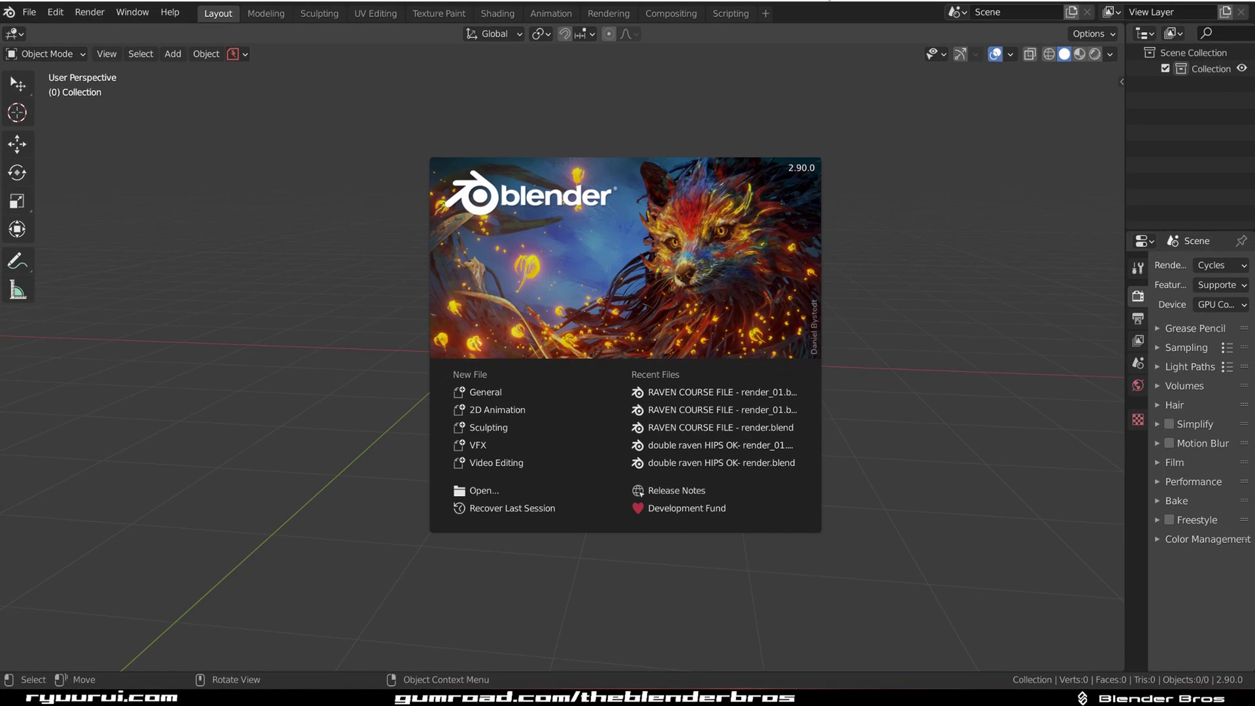
Step: Dismiss the splash screen and remove the disabled Hard Ops 9 add-on through the preferences, filtering add-ons by "hard"
left_click(455, 122)
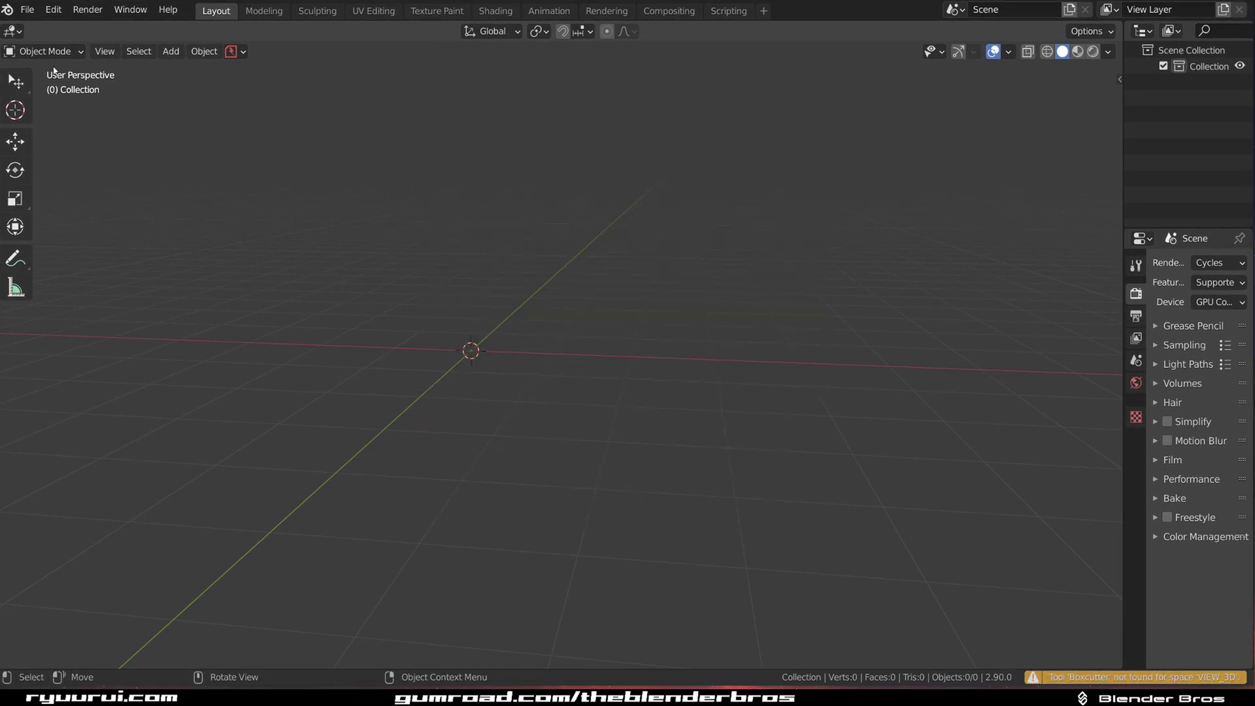
left_click(53, 10)
left_click(92, 238)
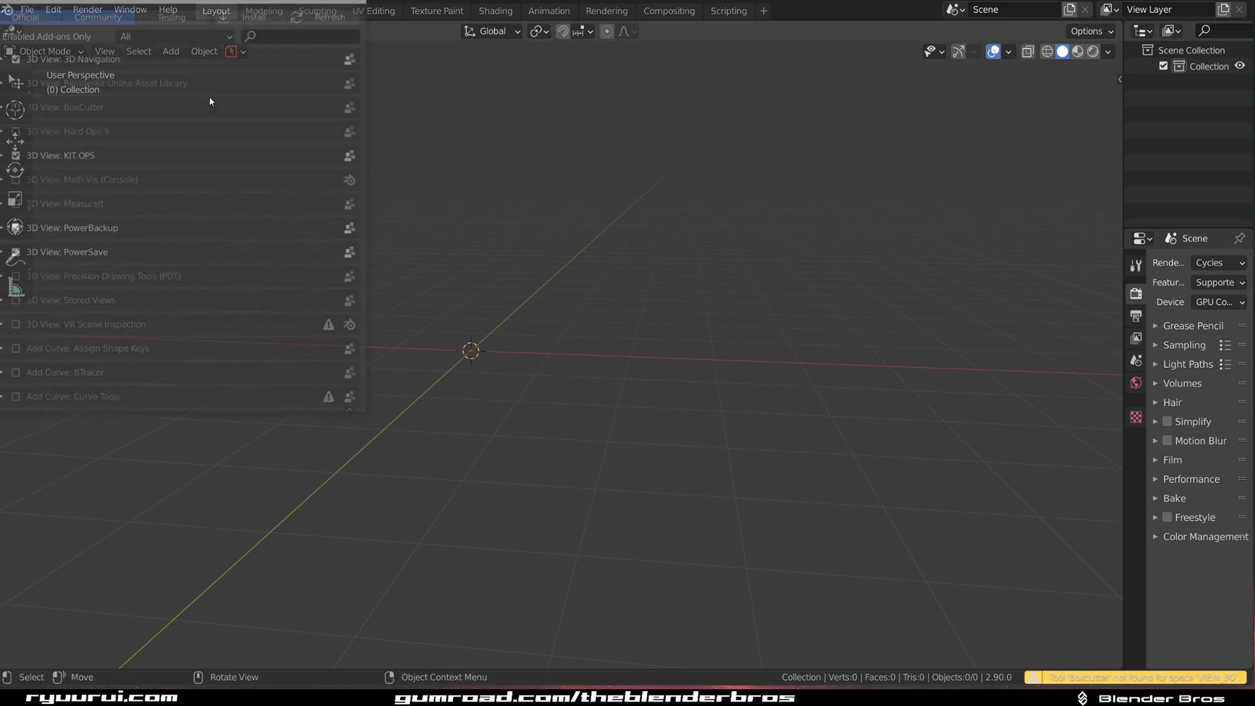
left_click(674, 158)
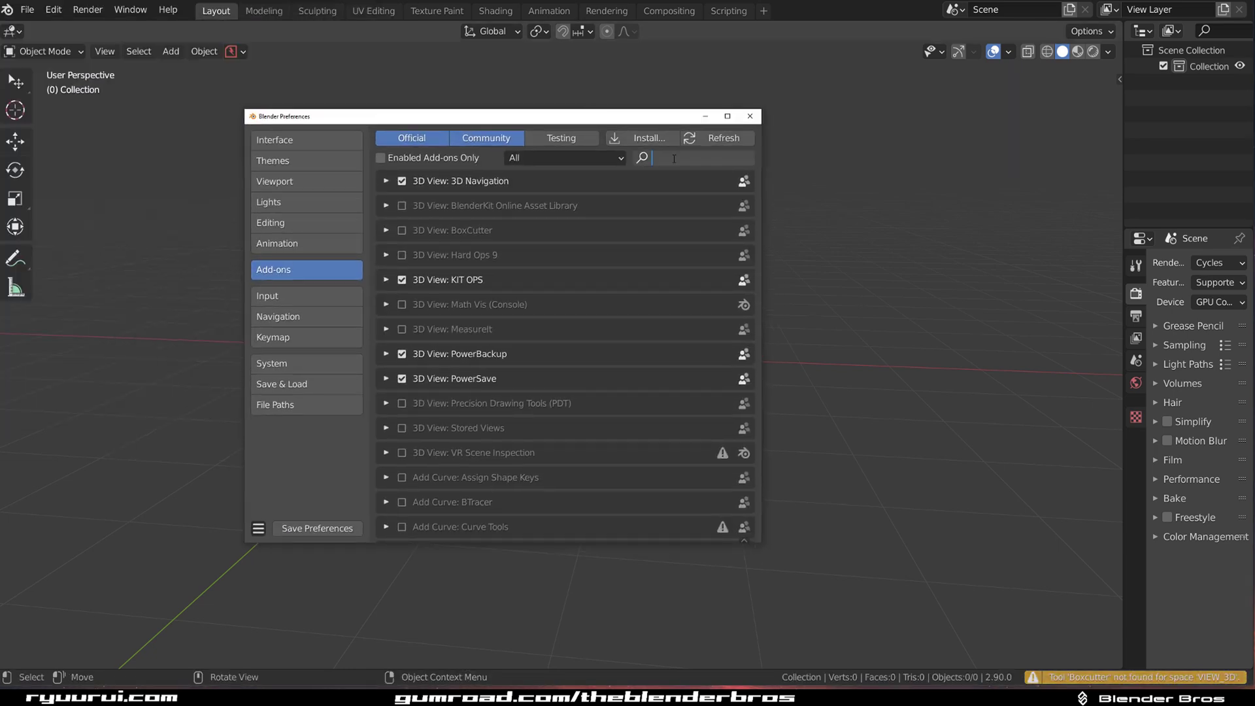
type("hard")
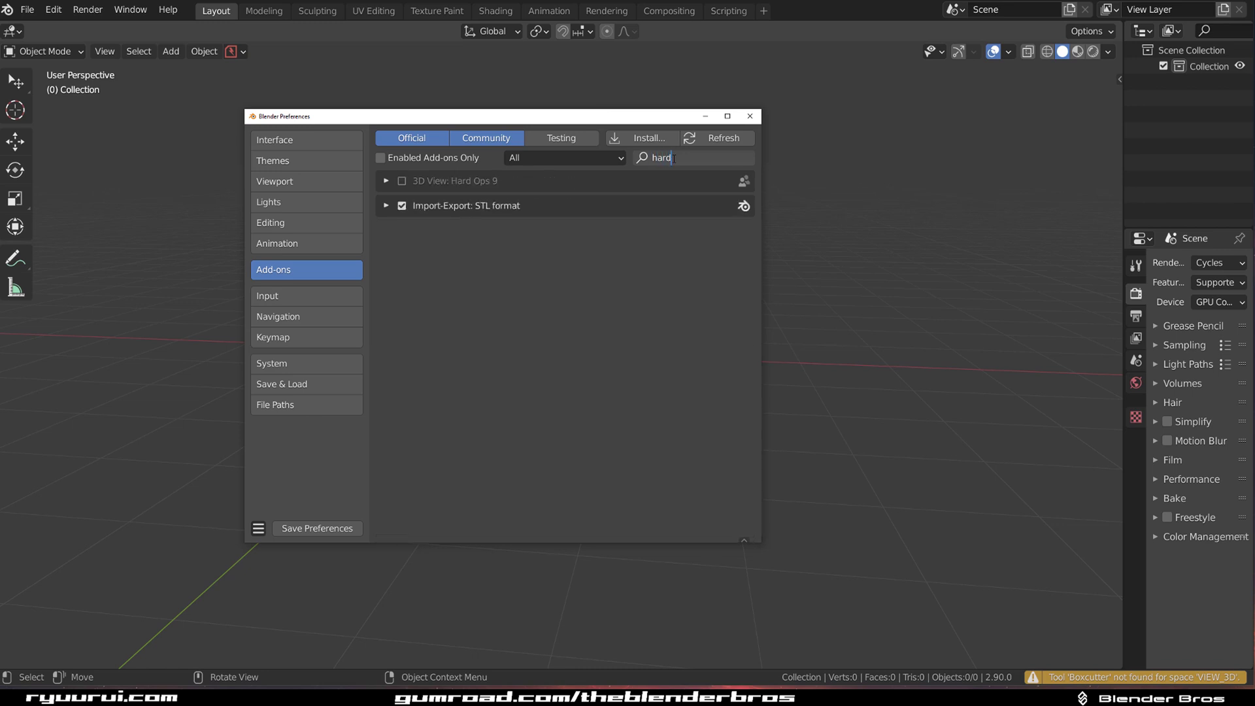
key("Return")
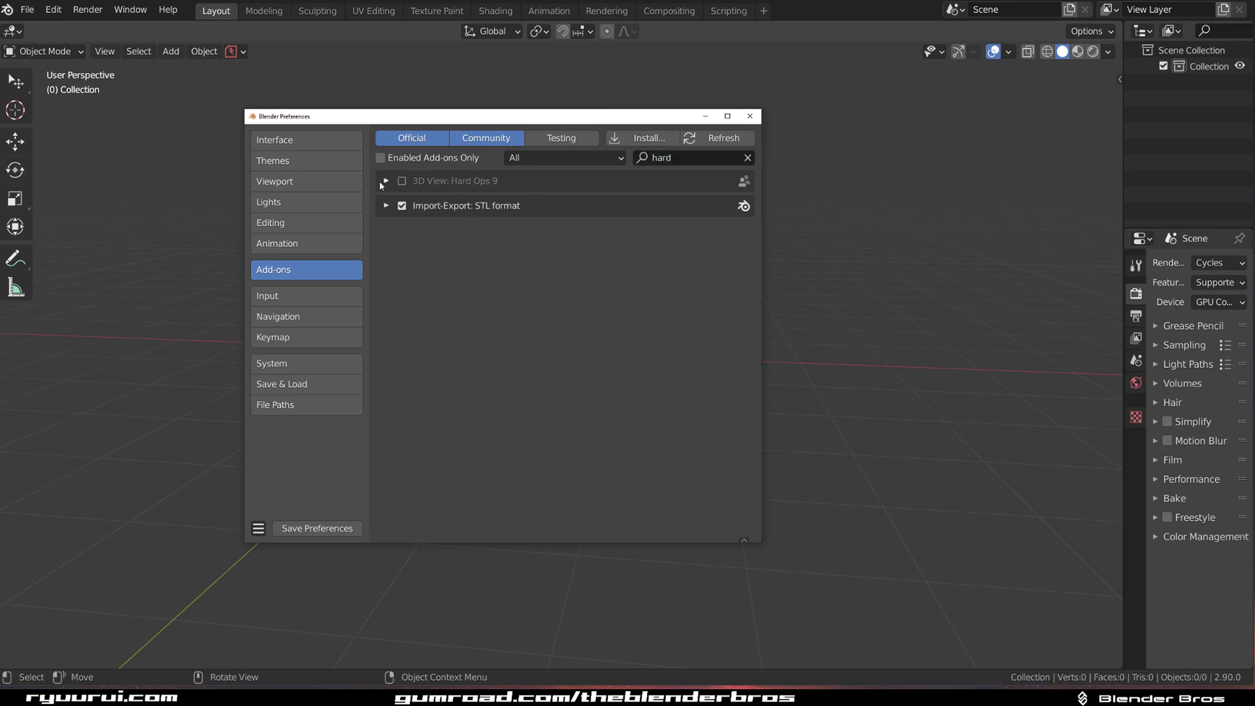
left_click(381, 181)
left_click(661, 287)
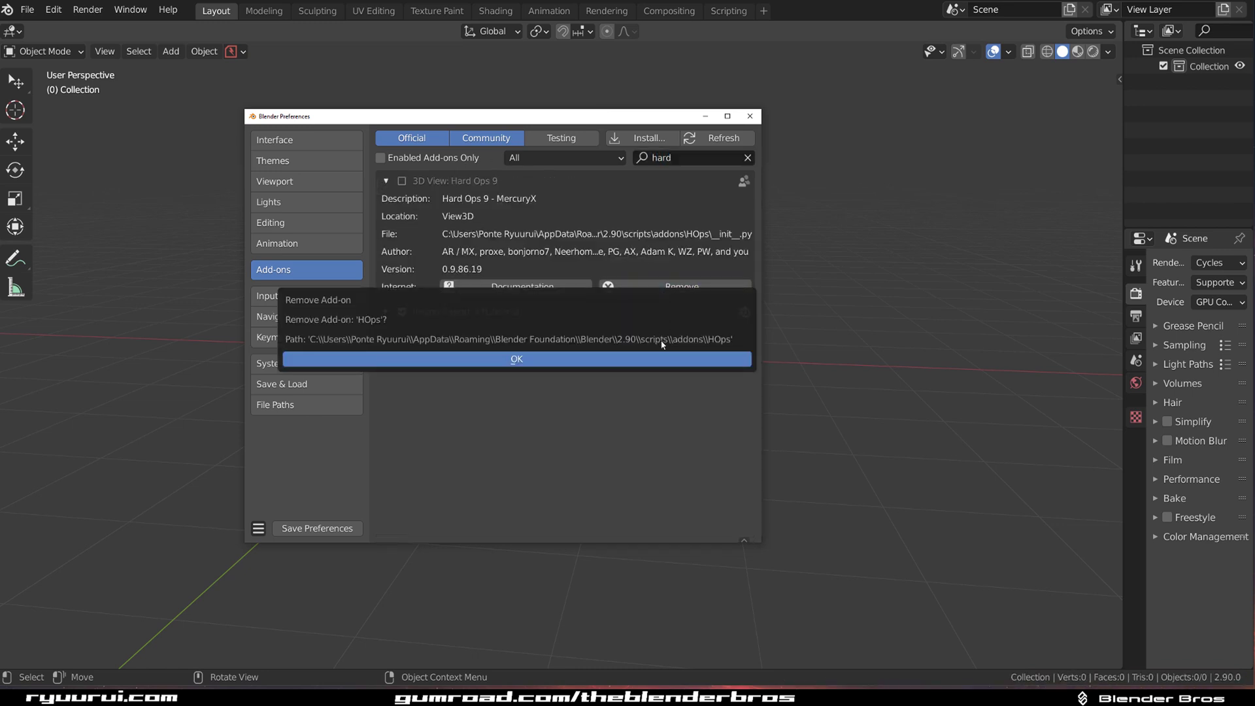
key("Return")
Step: Filter the add-ons by "box" and remove the BoxCutter add-on
left_click(686, 160)
type("box")
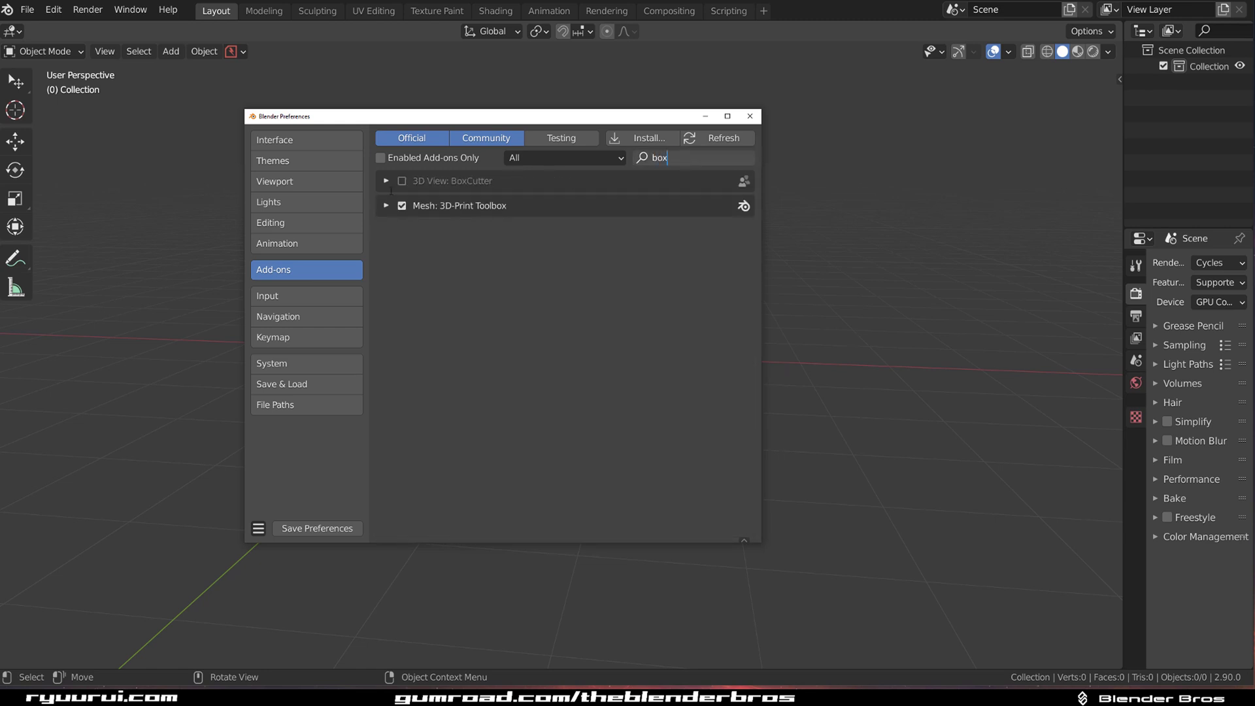
key("Return")
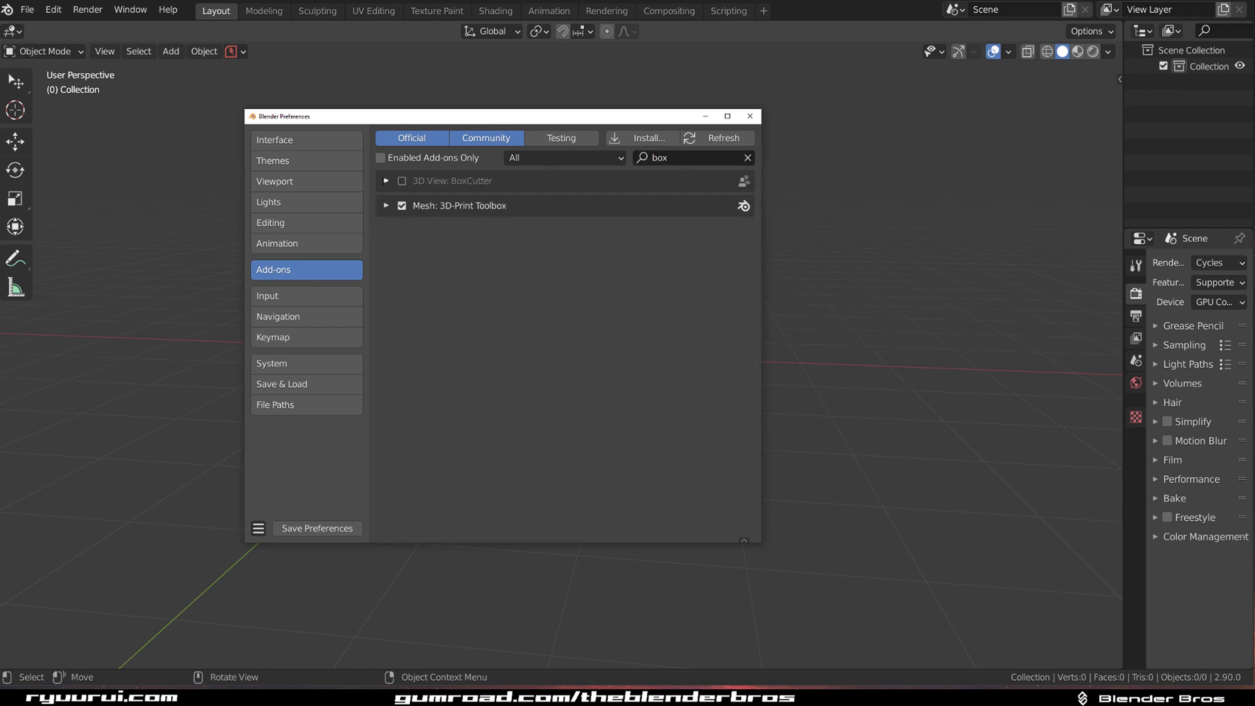
left_click(381, 180)
left_click(680, 287)
left_click(573, 354)
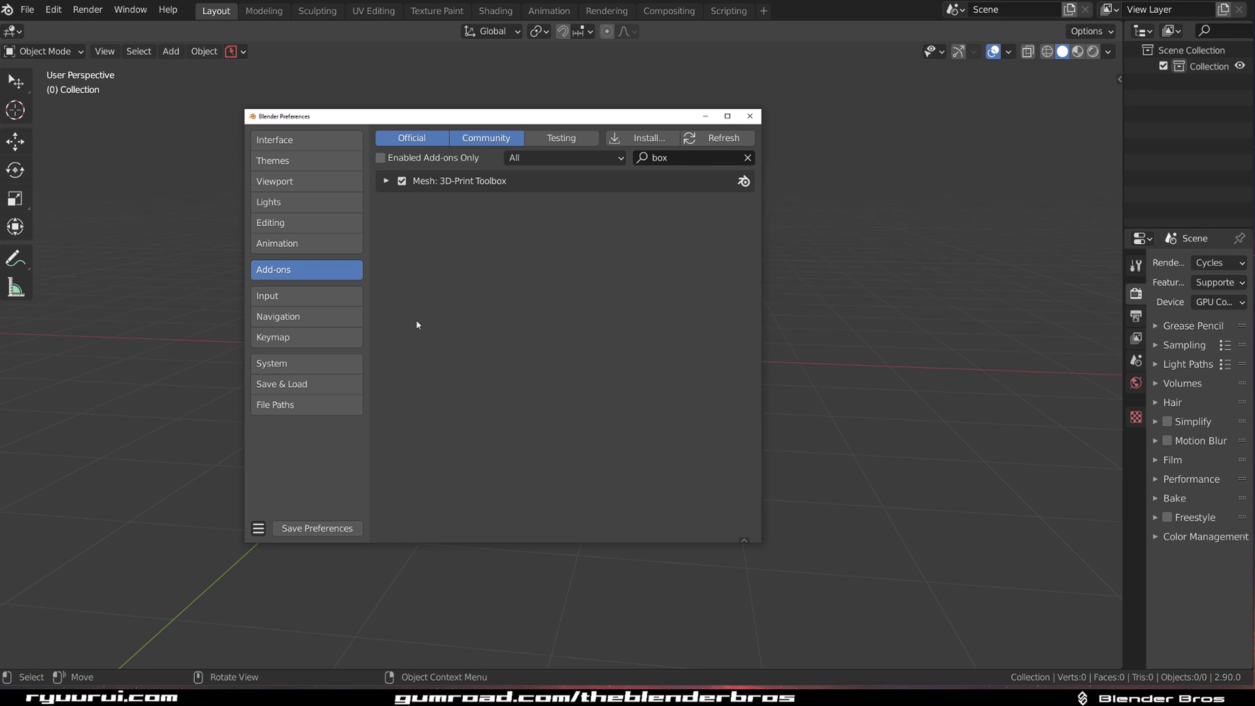
Step: Install Hard Ops from "(2.8) HOps 00986_MercuryX_20.zip" in the Blender addons folder and enable it
left_click(634, 138)
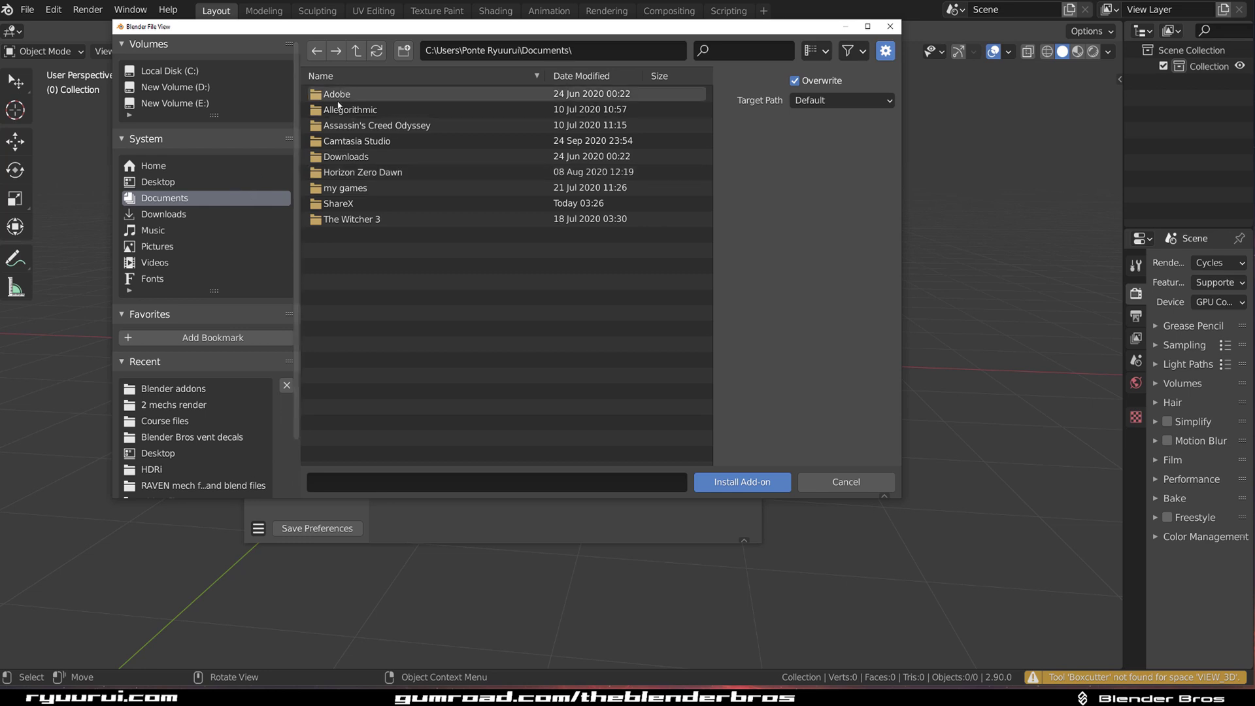
left_click(208, 183)
double_click(346, 109)
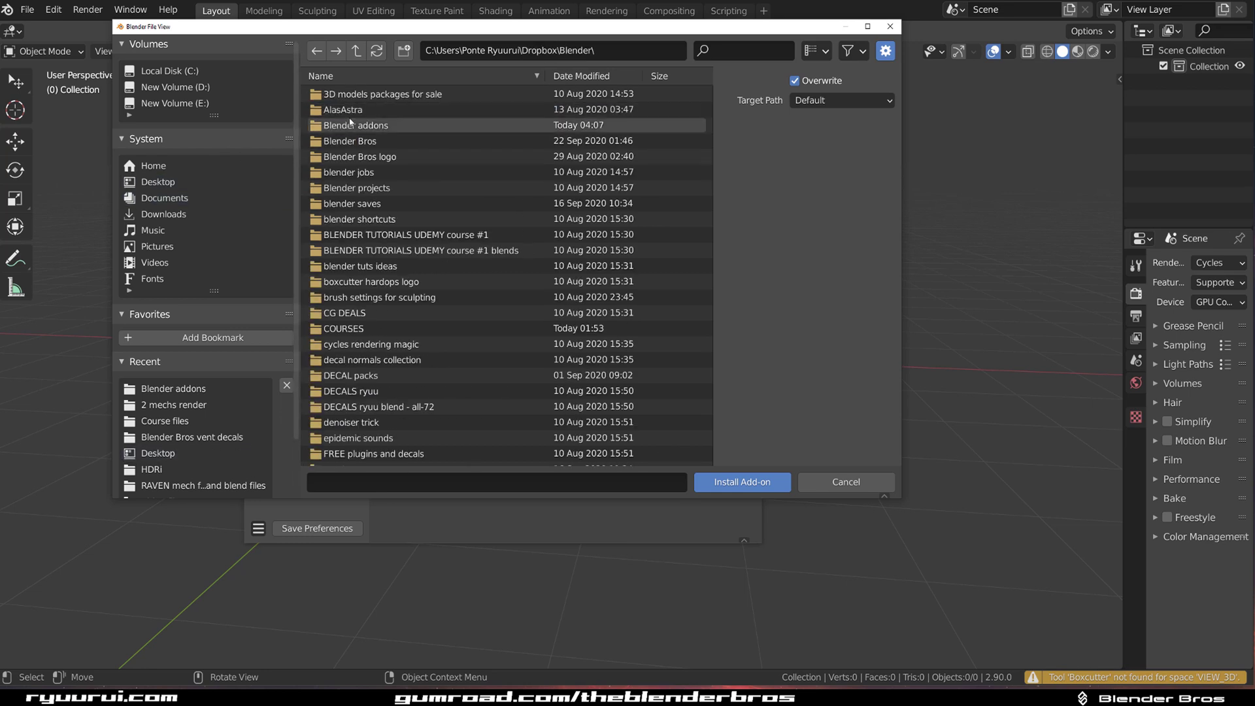
double_click(346, 125)
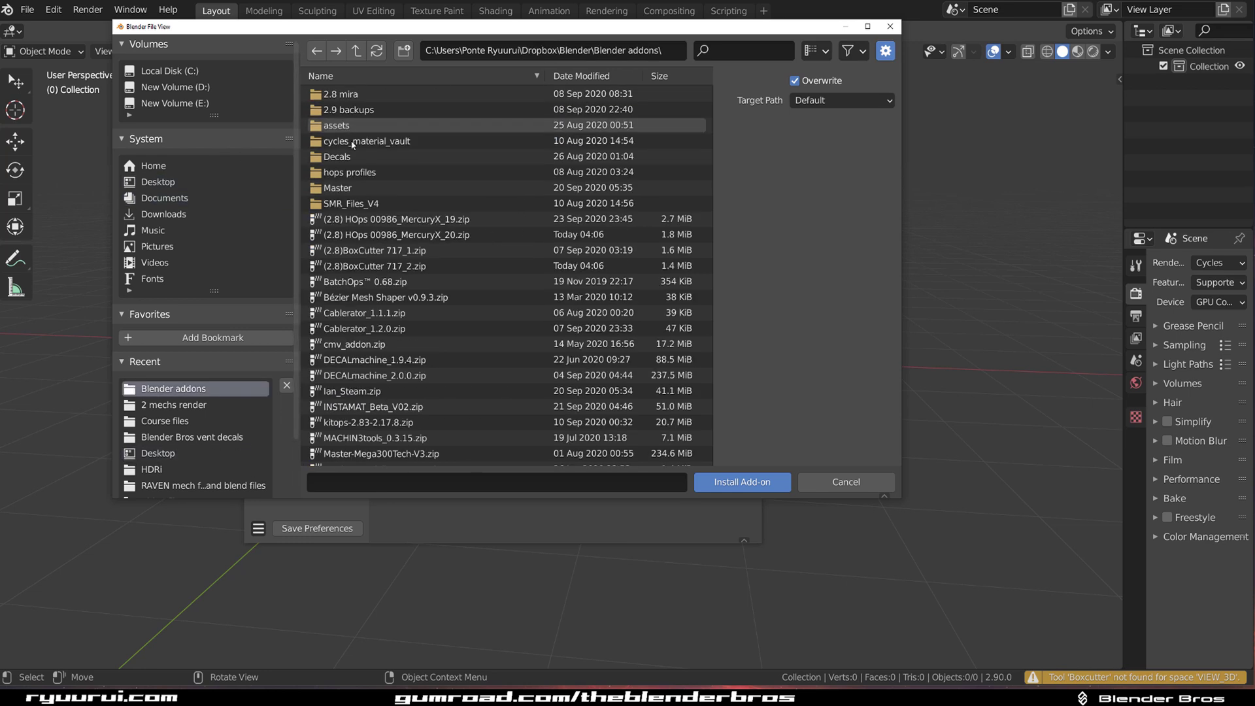
left_click(357, 234)
left_click(708, 484)
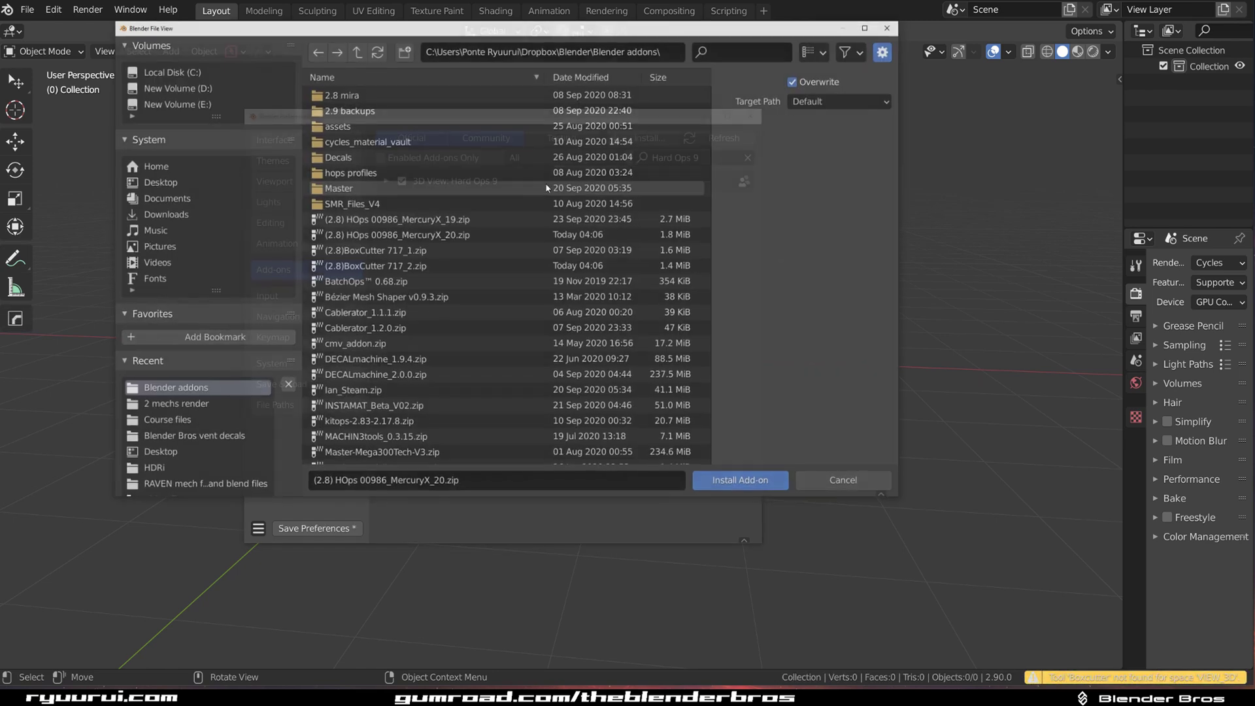
Step: Install and enable BoxCutter from "(2.8)BoxCutter 717_2.zip", then save and close the preferences
left_click(645, 140)
left_click(386, 266)
left_click(740, 482)
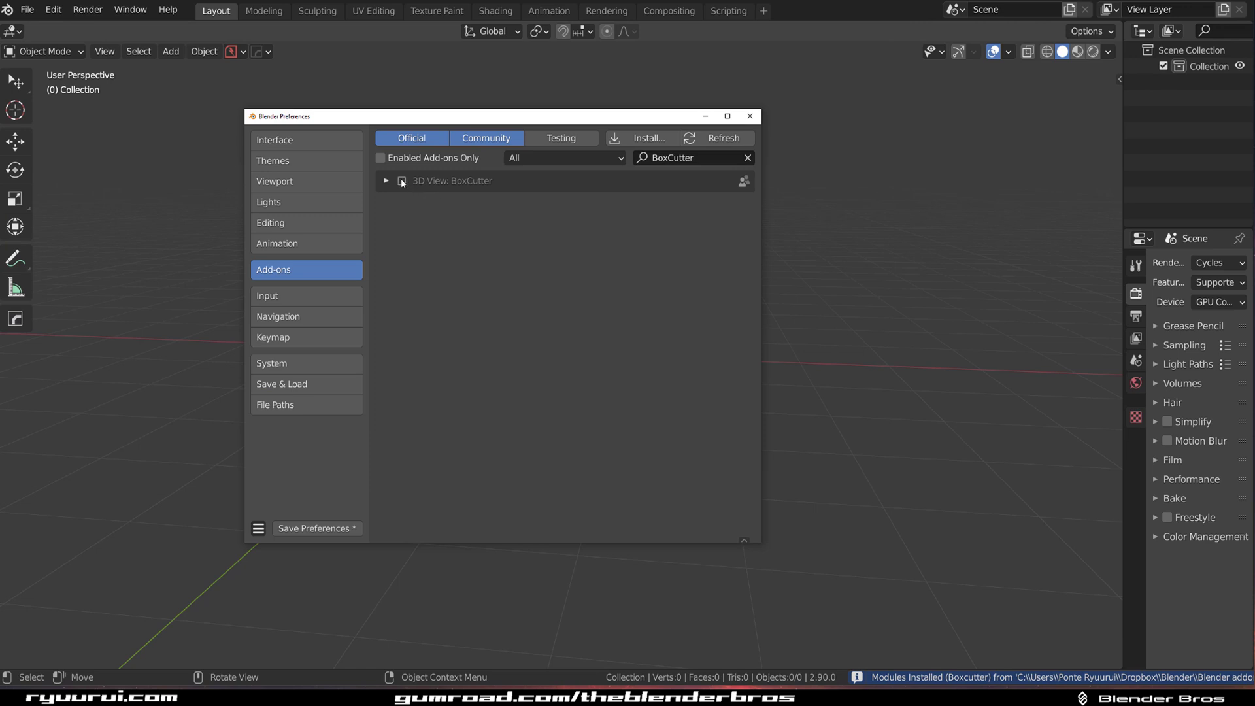
left_click(315, 530)
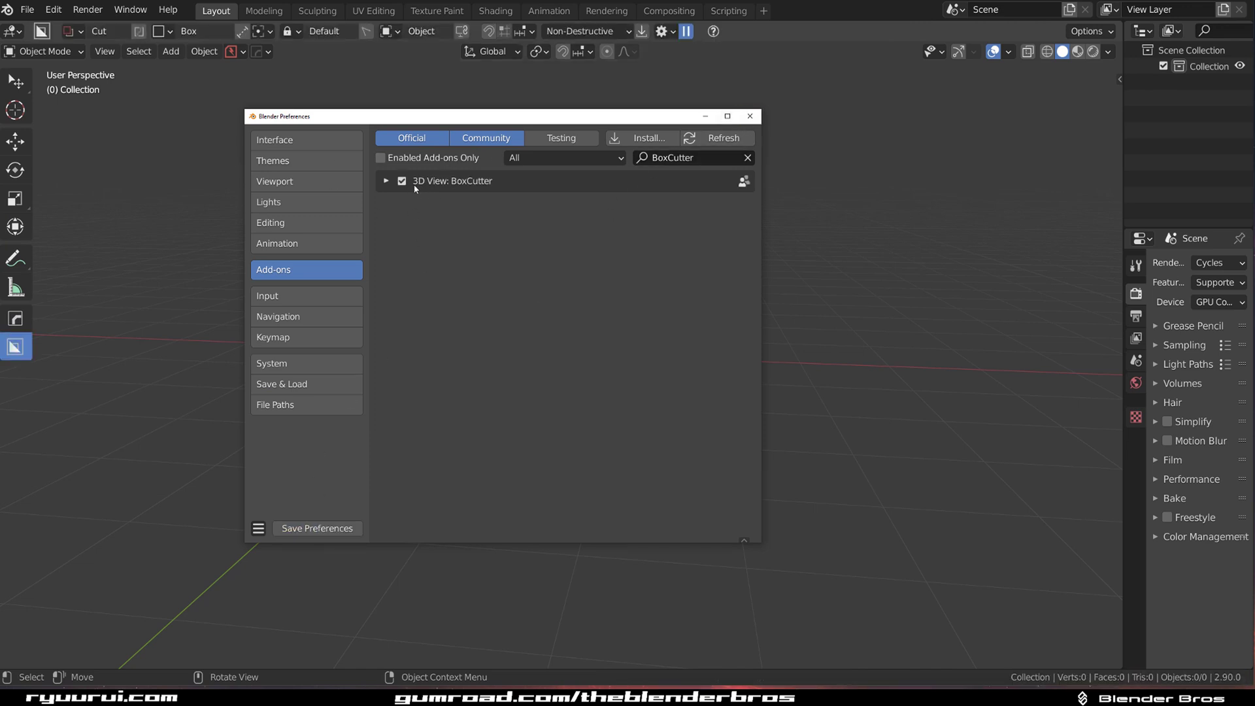
left_click(749, 119)
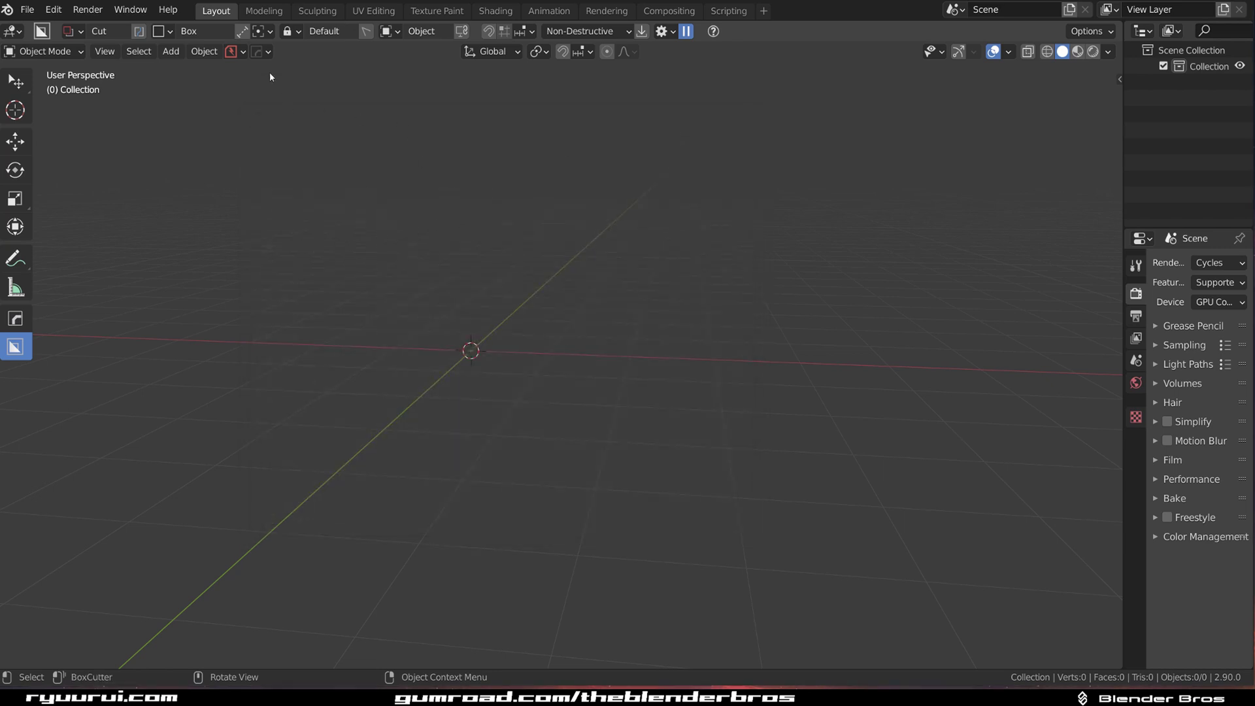
Step: Check the version of the newly installed Hard Ops in its information overlay
left_click(263, 51)
left_click(269, 137)
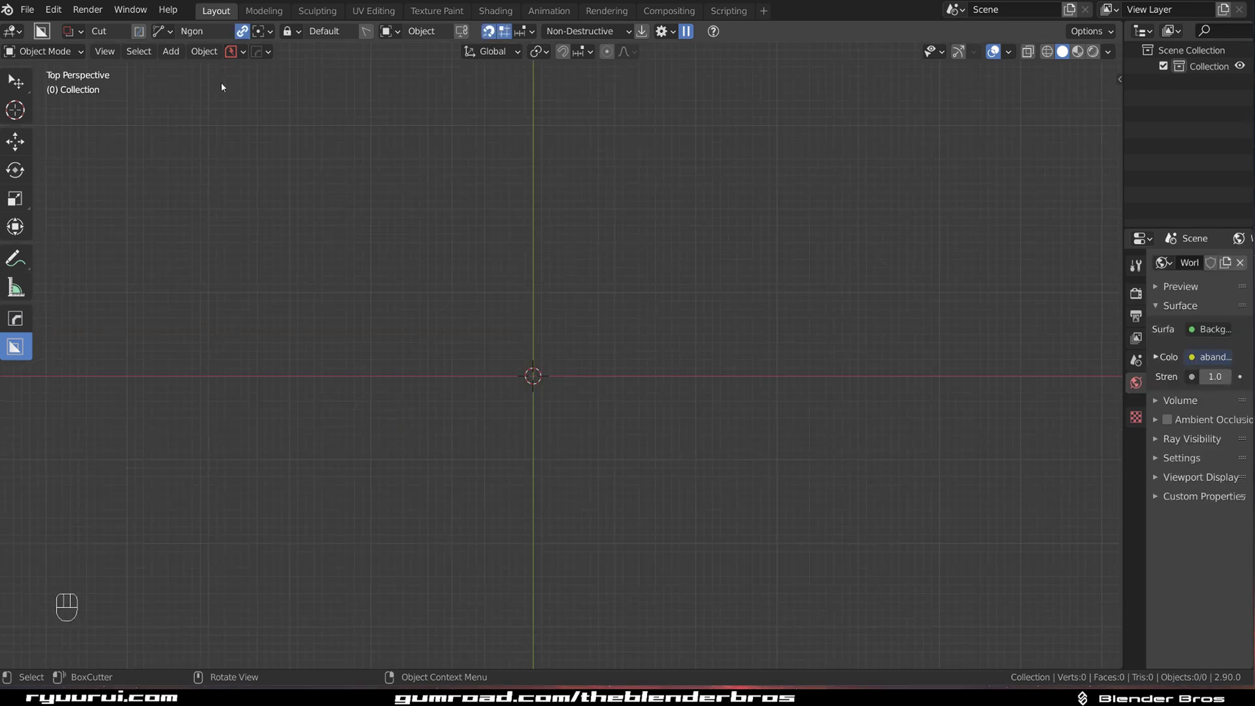
left_click(260, 51)
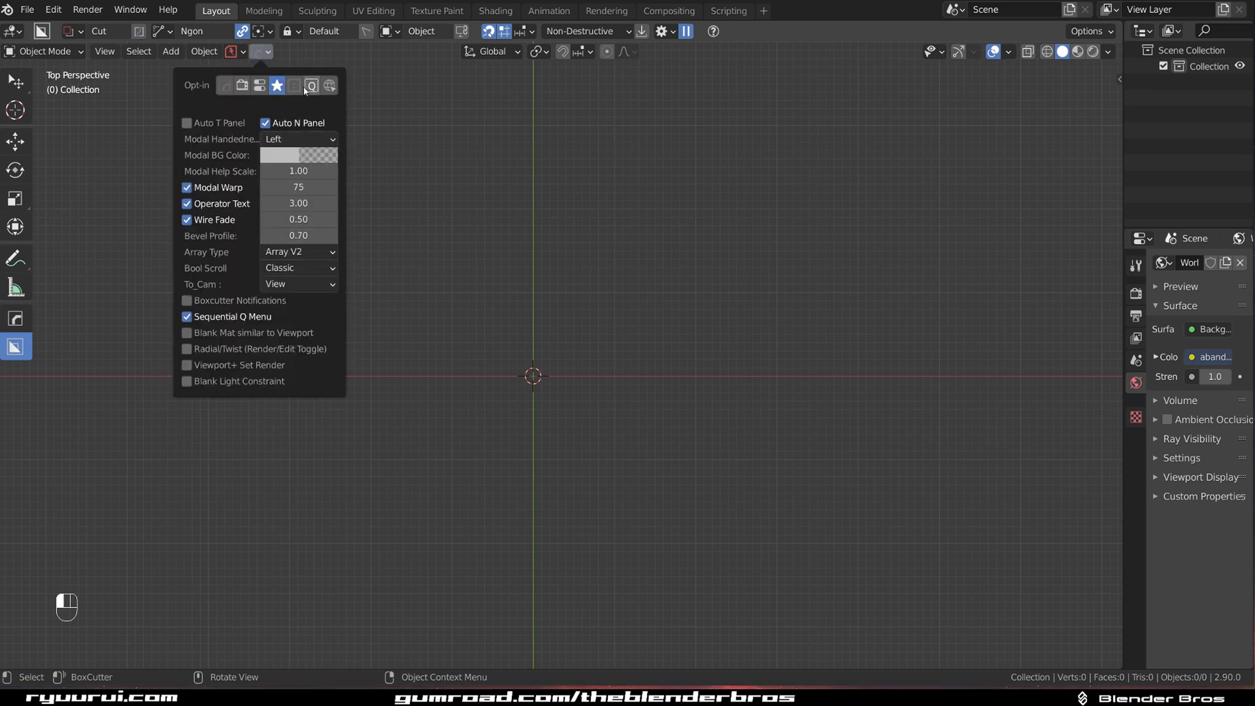
left_click(225, 86)
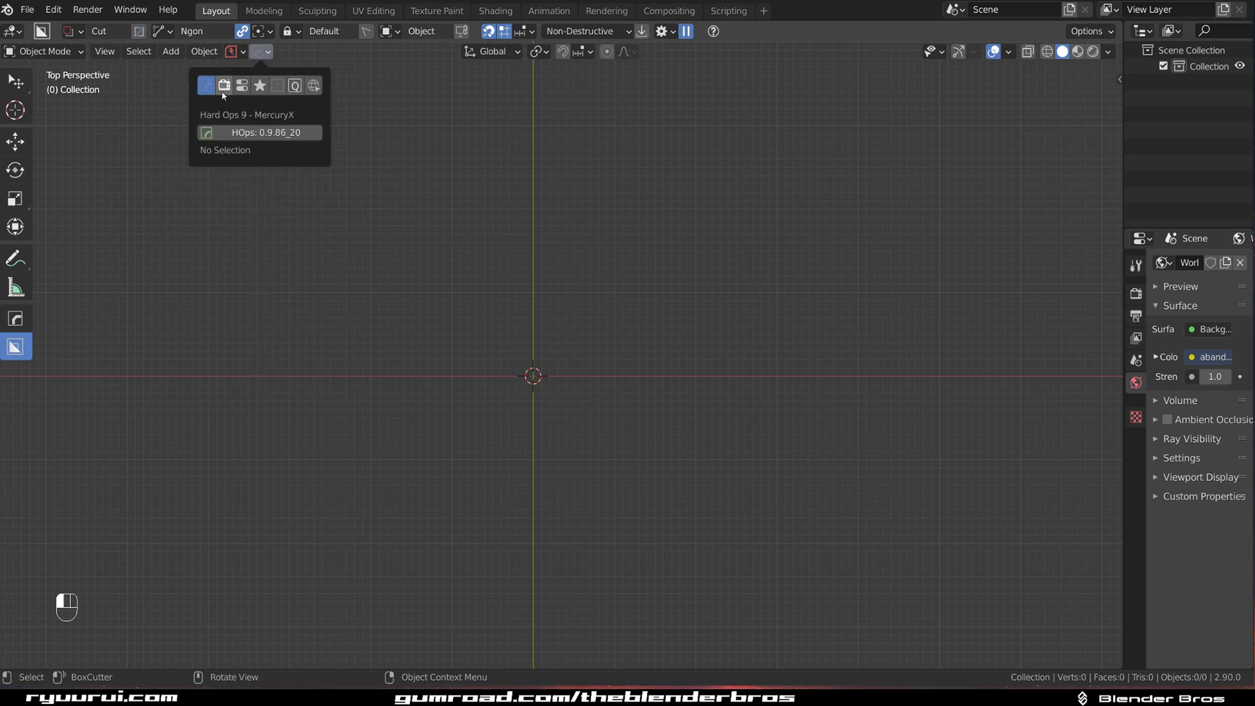
left_click(307, 132)
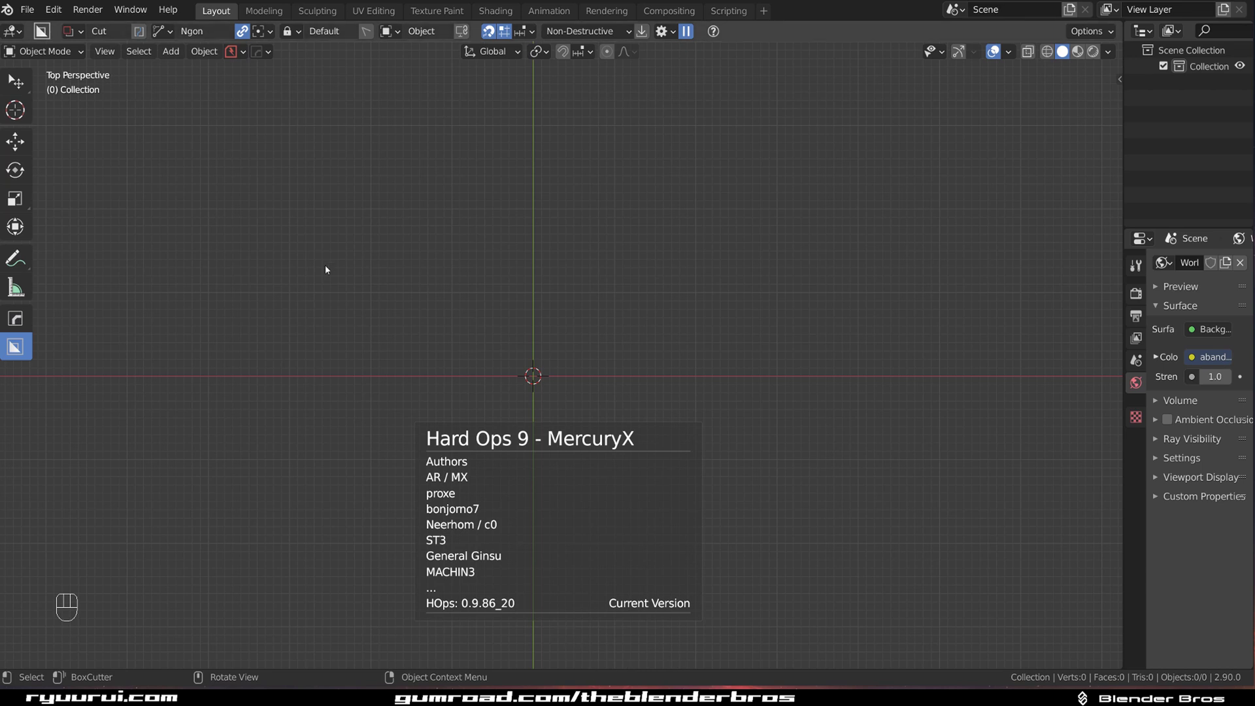
Step: Enable Auto T Panel in the Hard Ops opt-in settings
left_click(260, 51)
left_click(259, 85)
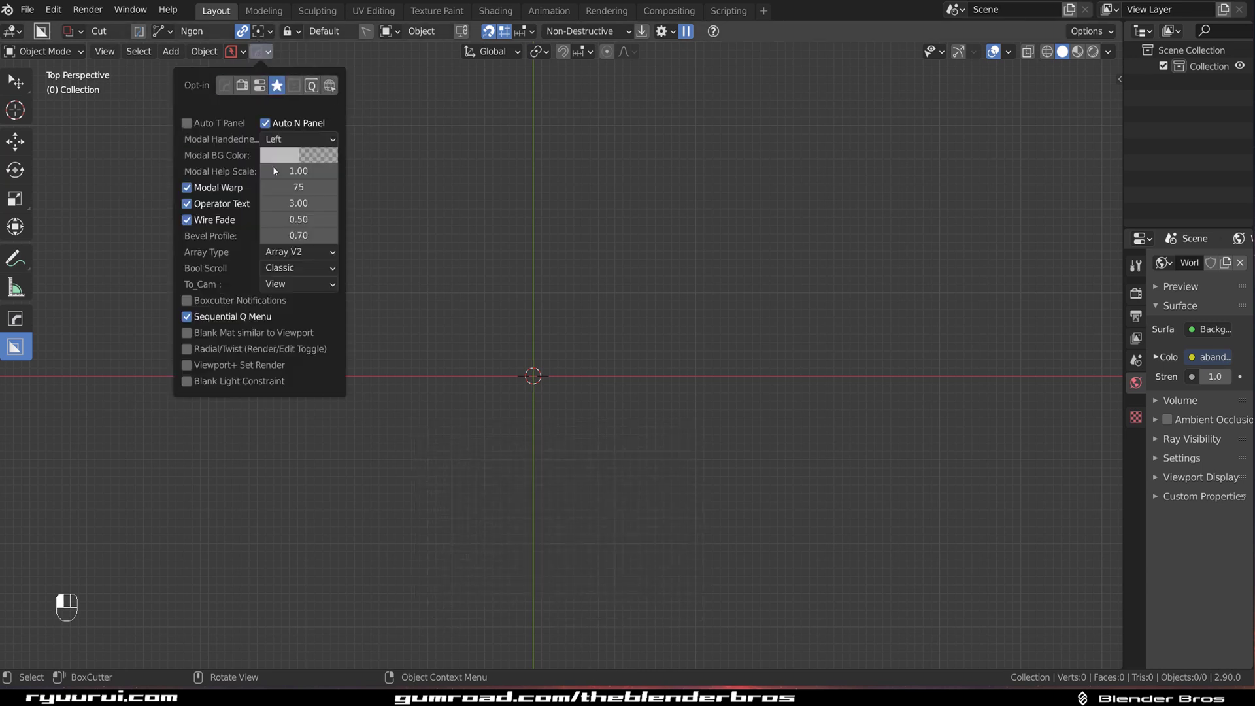
left_click(190, 127)
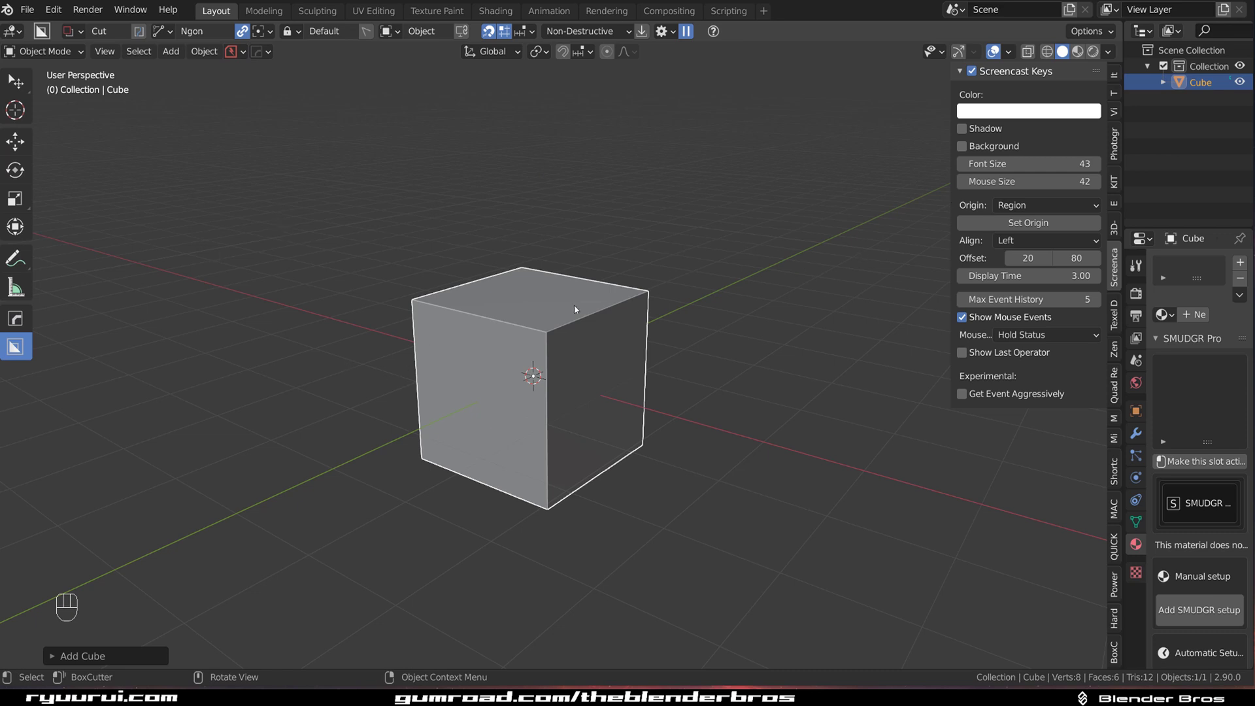
Step: Bevel the selected cube's edges with the Hard Ops Bevel operation
key("q")
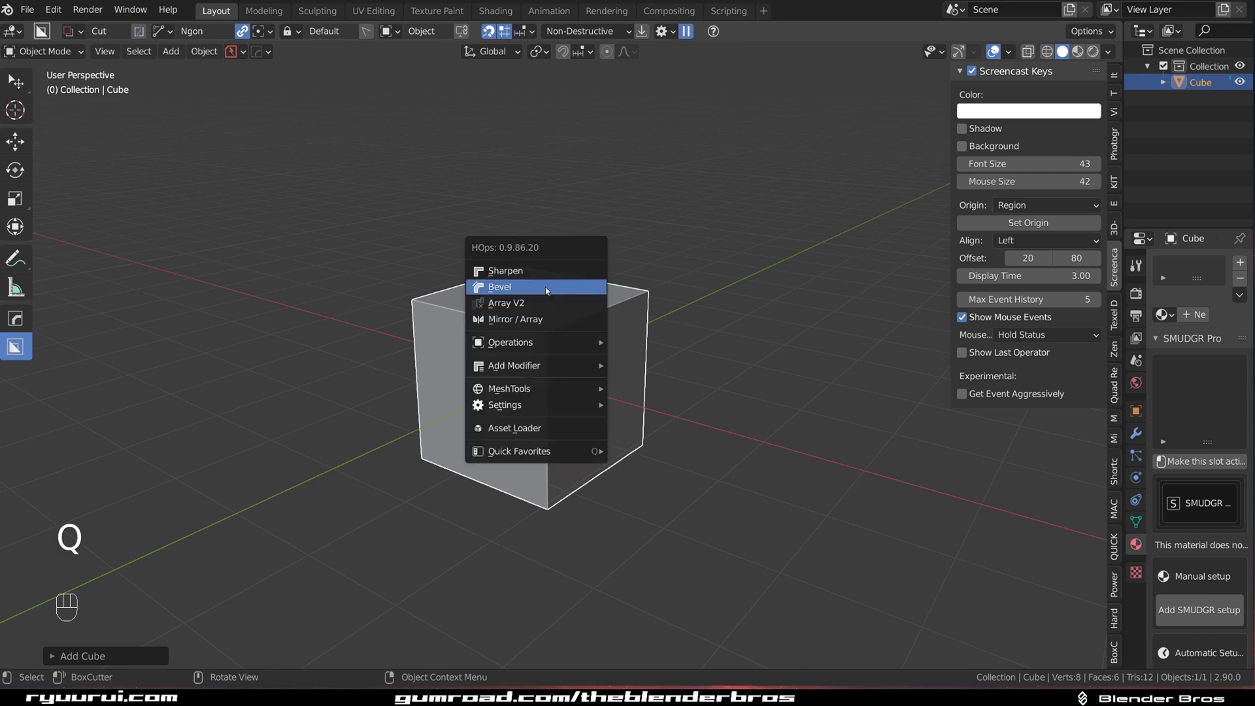
left_click(547, 287)
Step: Try the Hard Ops Mirror and Array V2 operations on the bevelled cube
key("q")
left_click(527, 307)
key("q")
left_click(533, 282)
right_click(531, 276)
key("q")
left_click(521, 264)
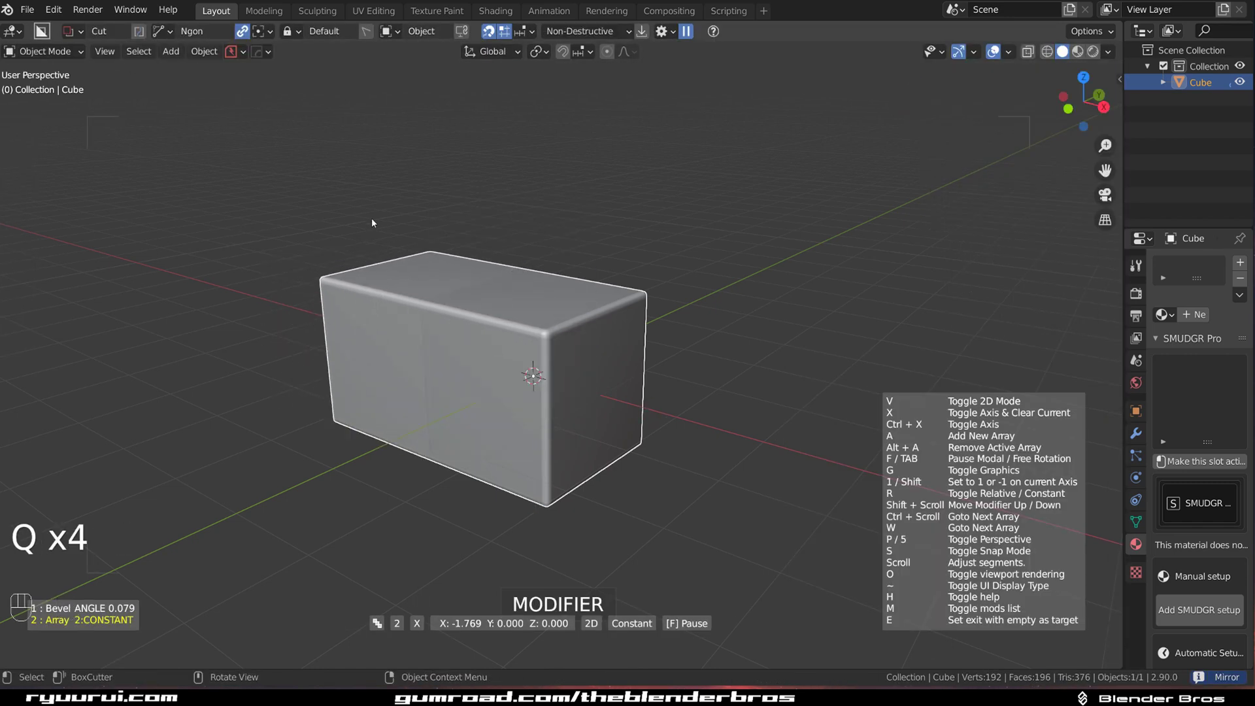
right_click(25, 440)
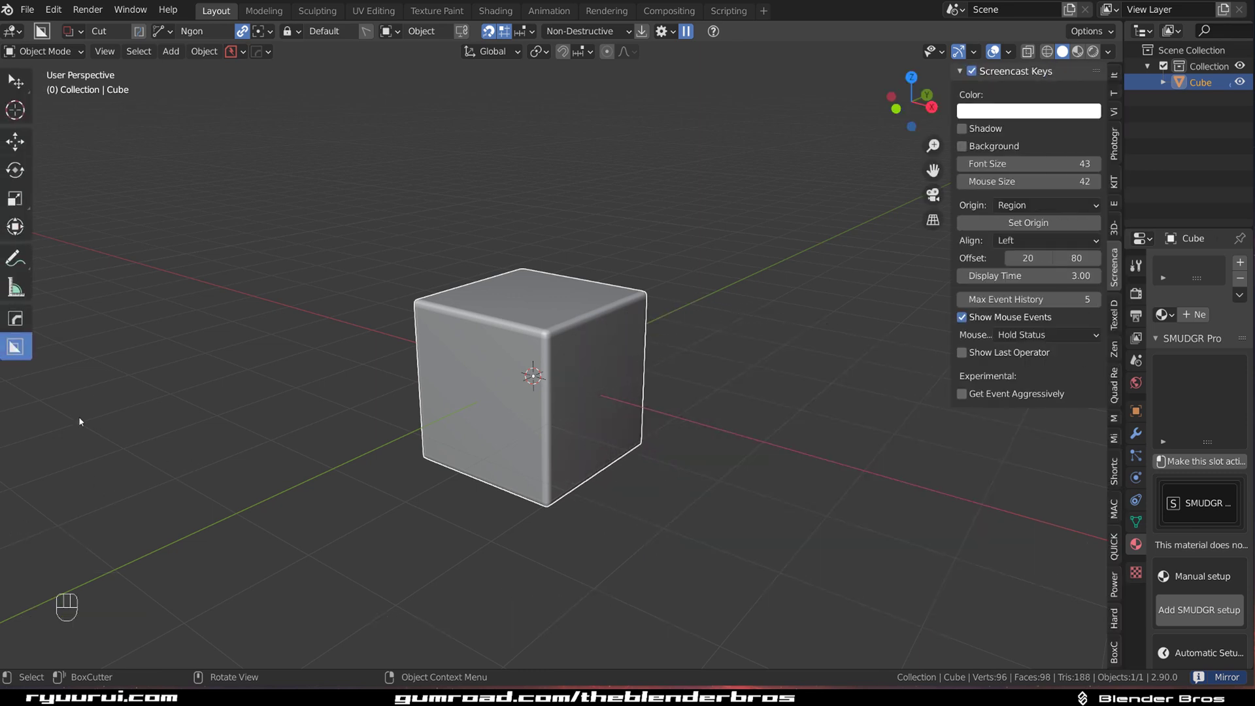
Step: Check the Boxcutter Notifications option in the Hard Ops opt-in settings and try drawing a box cutter over the cube
left_click(260, 51)
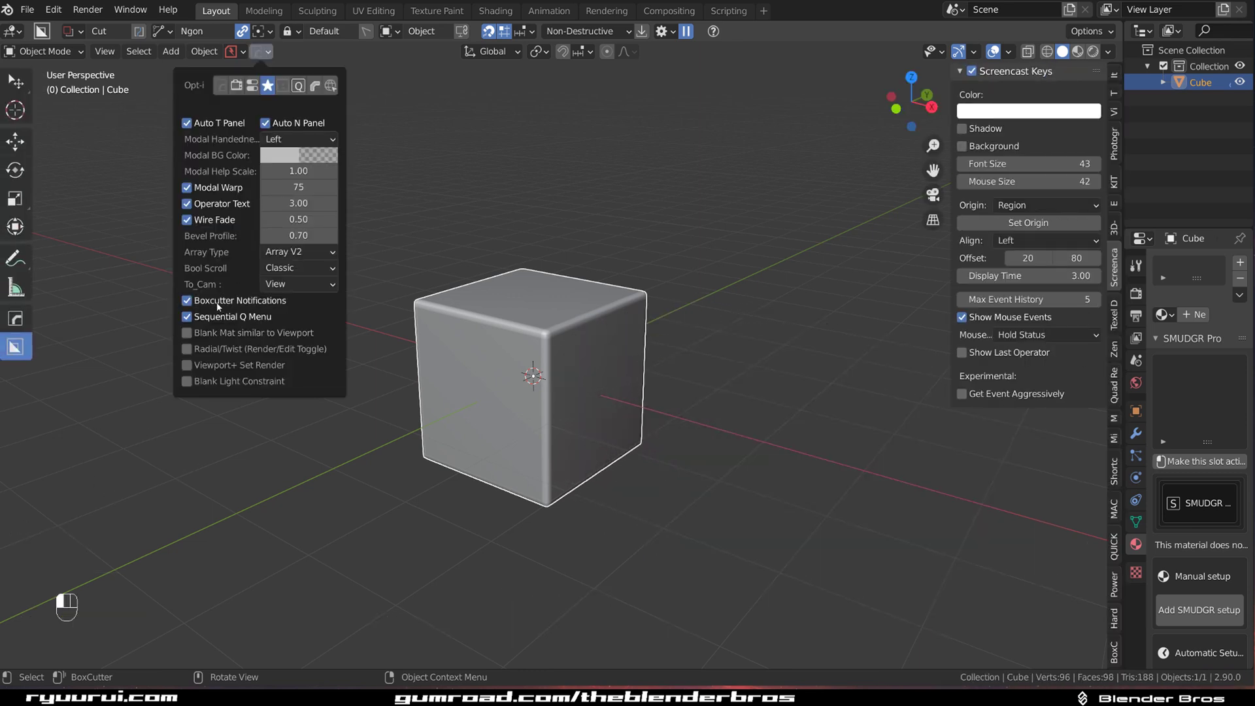
left_click_drag(598, 290, 642, 344)
right_click(588, 339)
left_click_drag(532, 280, 610, 453)
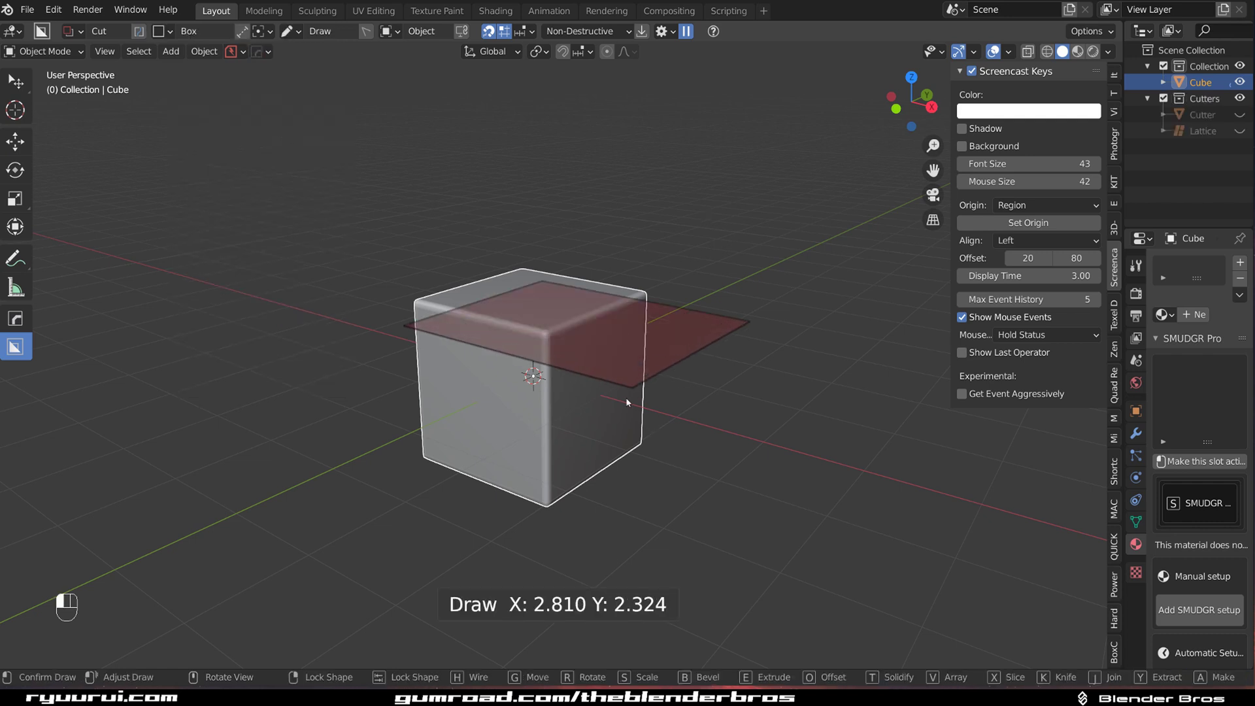
key("Escape")
Step: Try a bevelled box cut through the cube's upper front corner, lock the shape and cancel the cut
mouse_move(521, 300)
left_mouse_down()
mouse_move(662, 354)
mouse_move(667, 380)
left_mouse_up()
key("b")
scroll(660, 450, "up", 18)
left_click_drag(661, 454, 599, 372)
key("Tab")
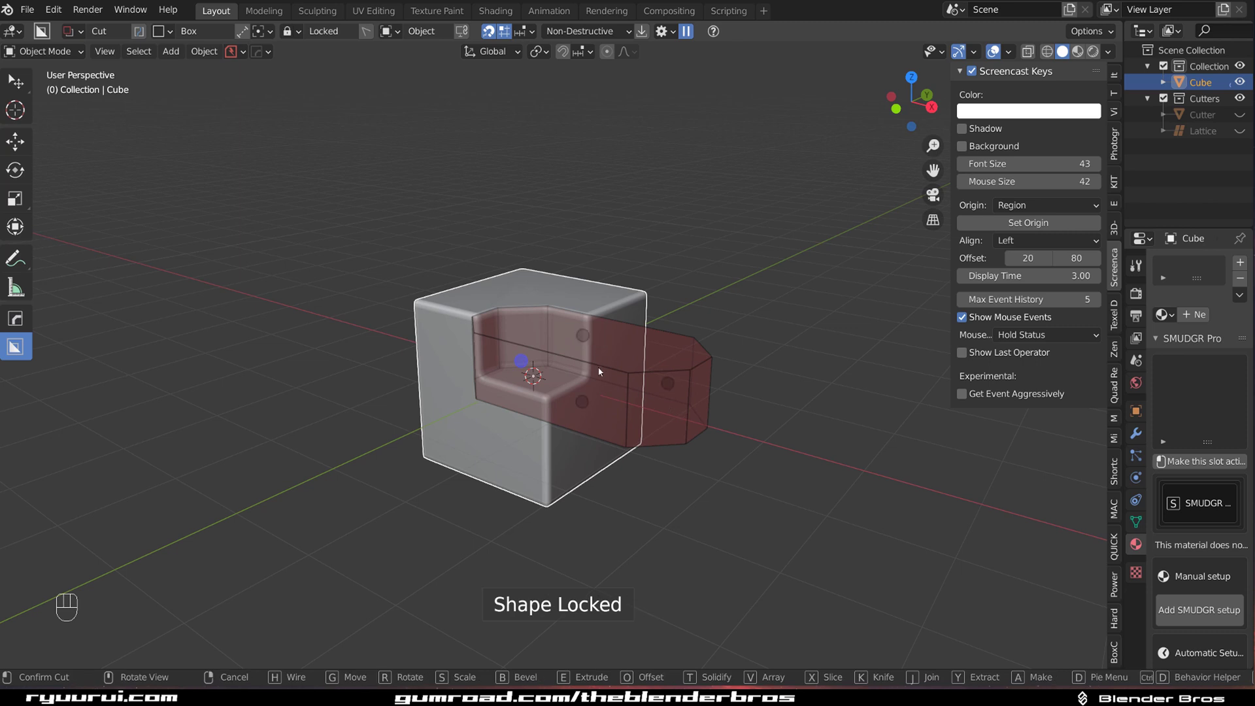
right_click(829, 305)
Step: Try the Hard Ops Material Scroll operation on the cube, randomizing the material several times
left_click(261, 52)
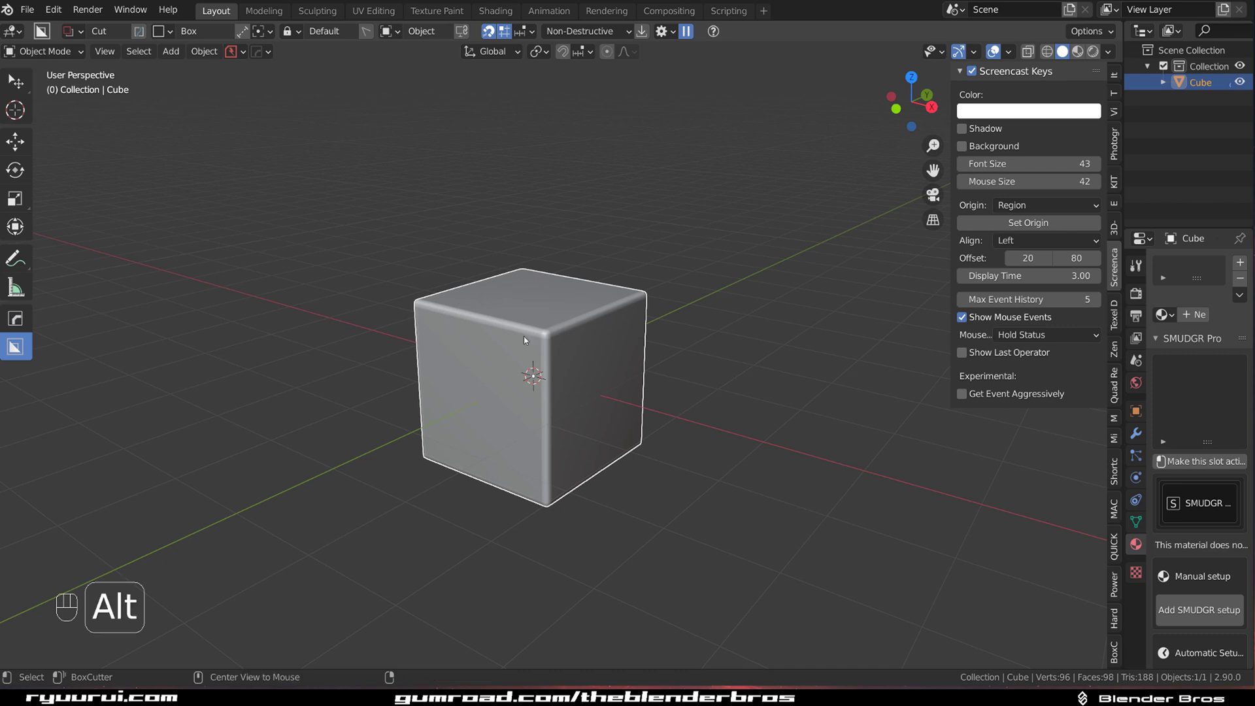
key("alt+m")
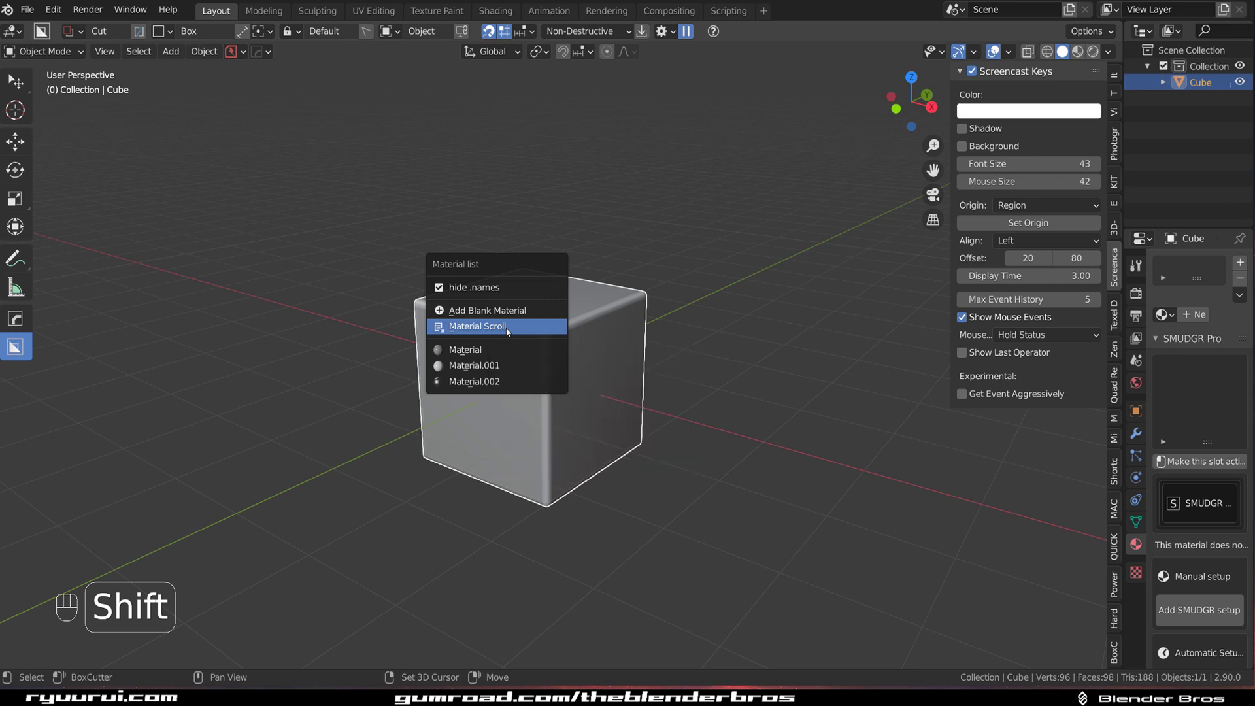
left_click(506, 326, "shift")
scroll(511, 328, "down", 6)
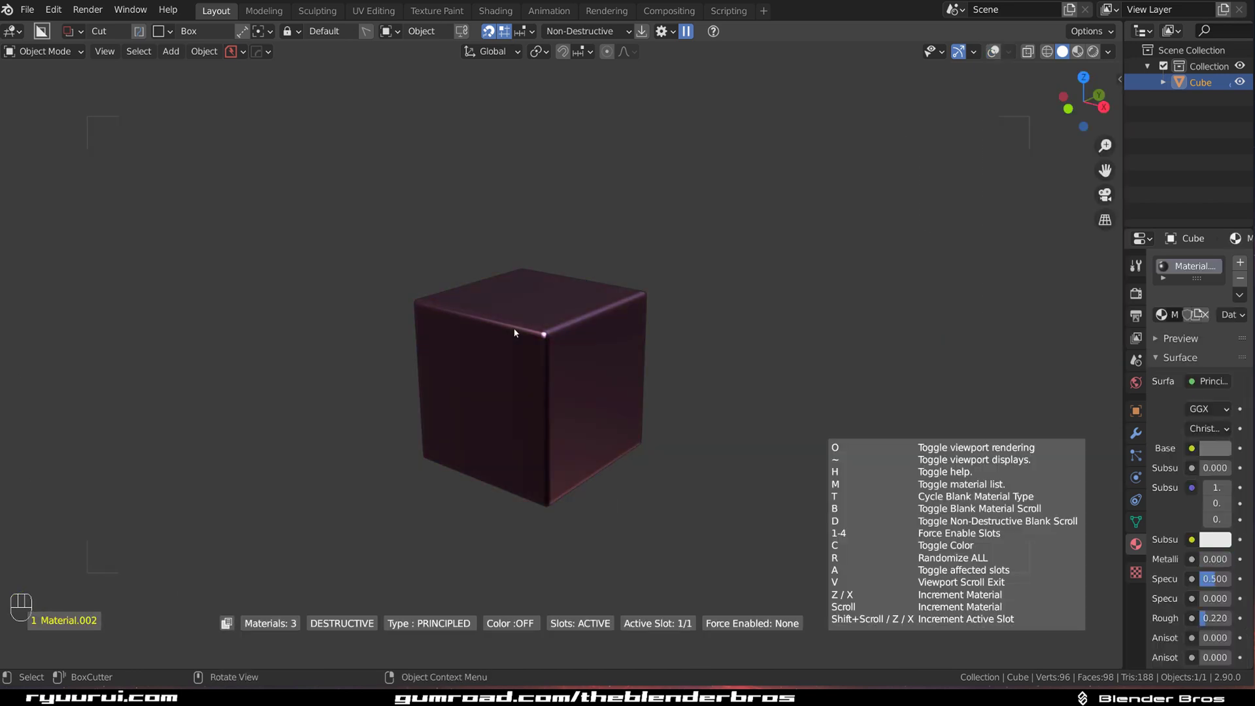
key("r")
key("r")
key("r")
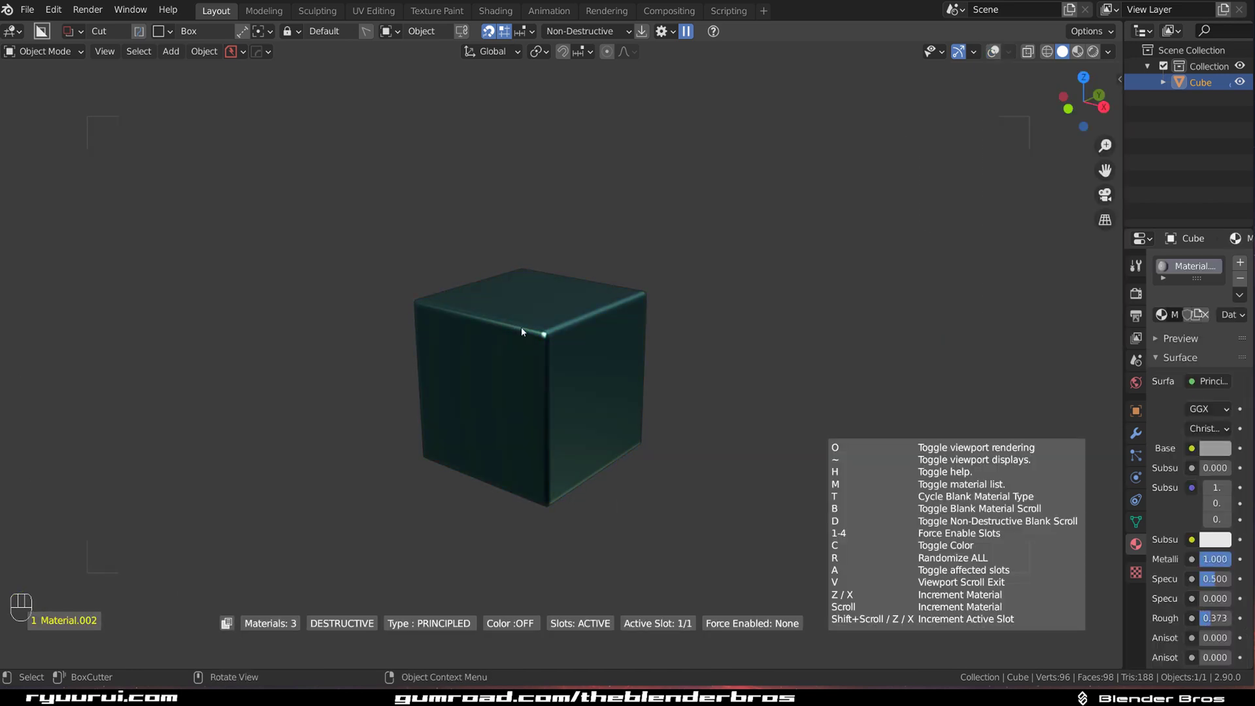
key("Escape")
Step: Try Material Scroll on the cube with Blank Mat similar to Viewport enabled, and disable that option again
left_click(266, 51)
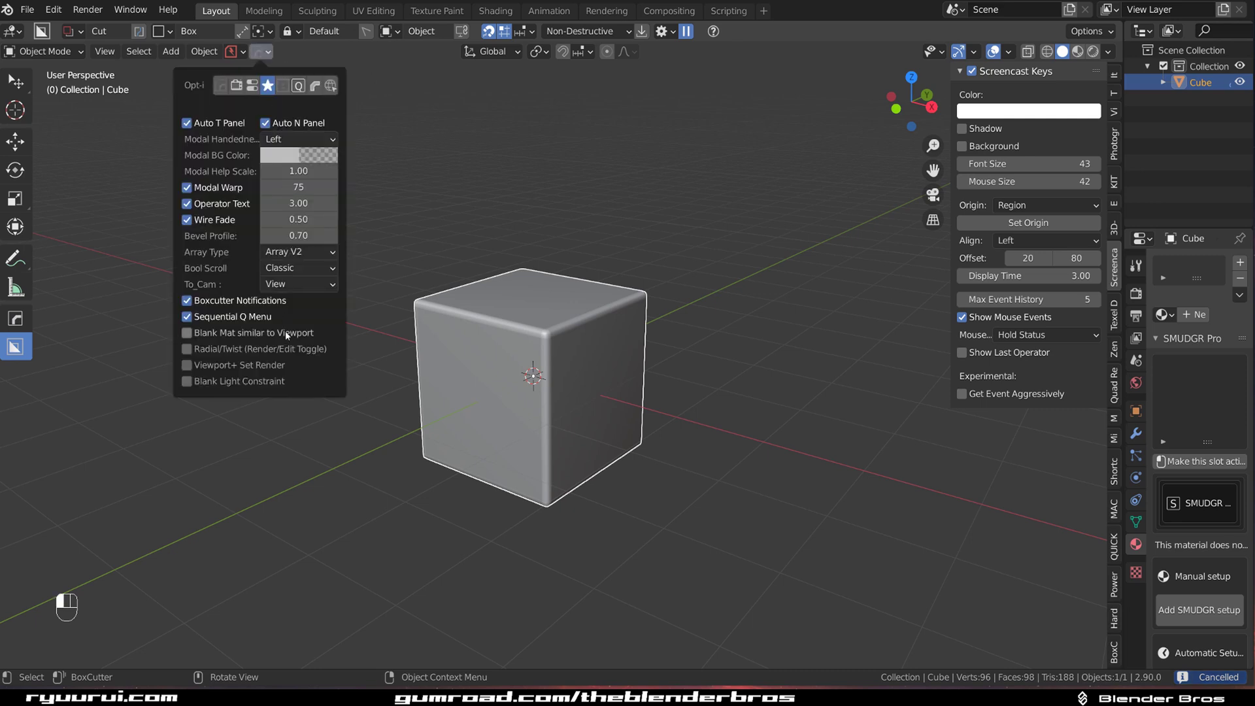
key("alt+m")
left_click(458, 345)
scroll(501, 326, "up", 6)
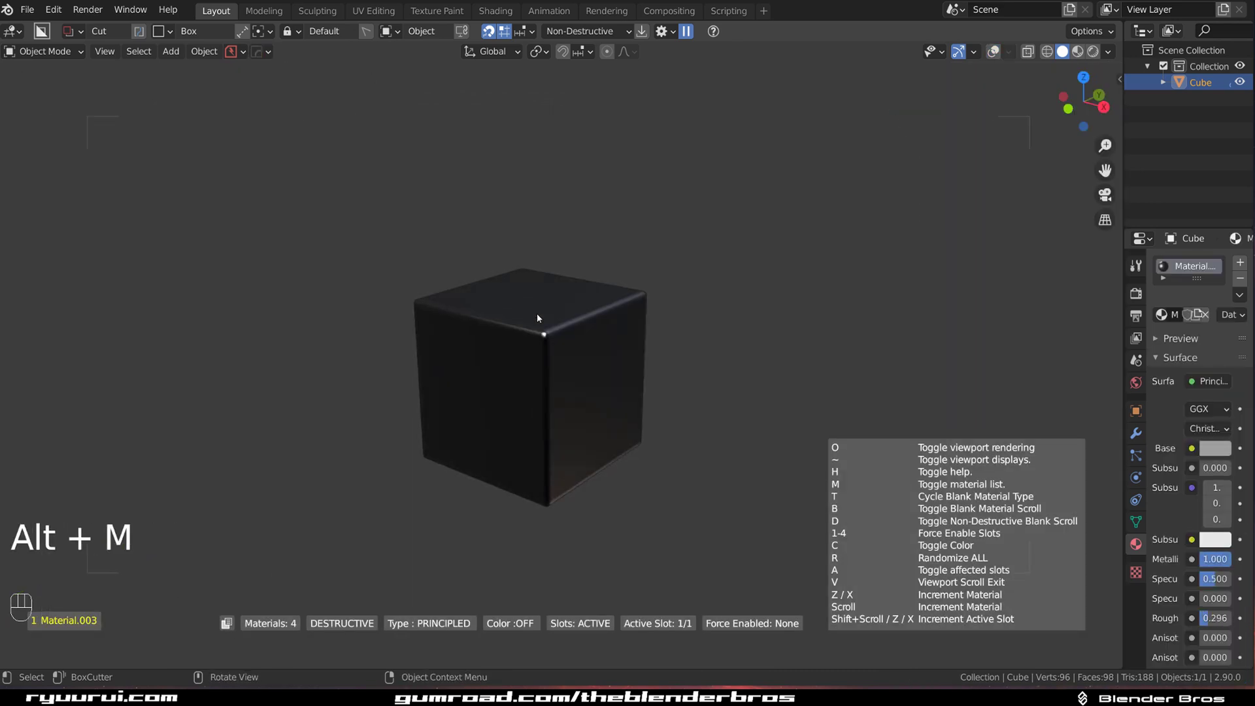
key("Escape")
left_click(261, 51)
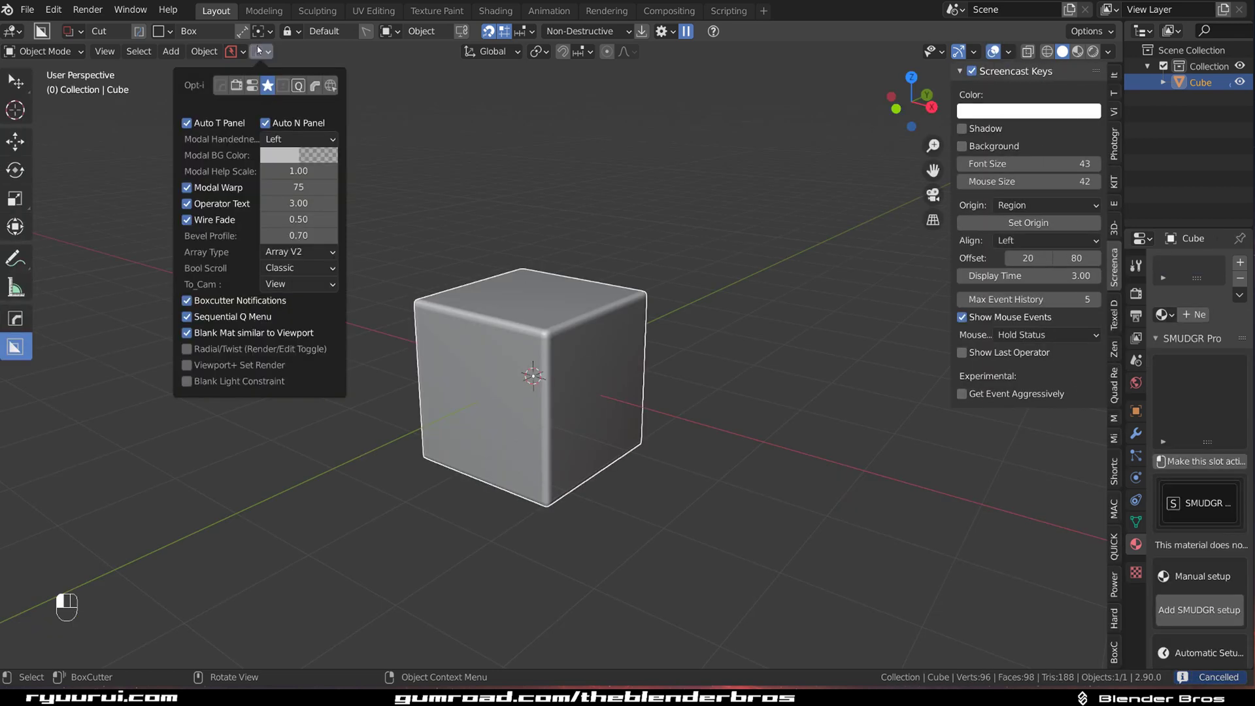
left_click(272, 332)
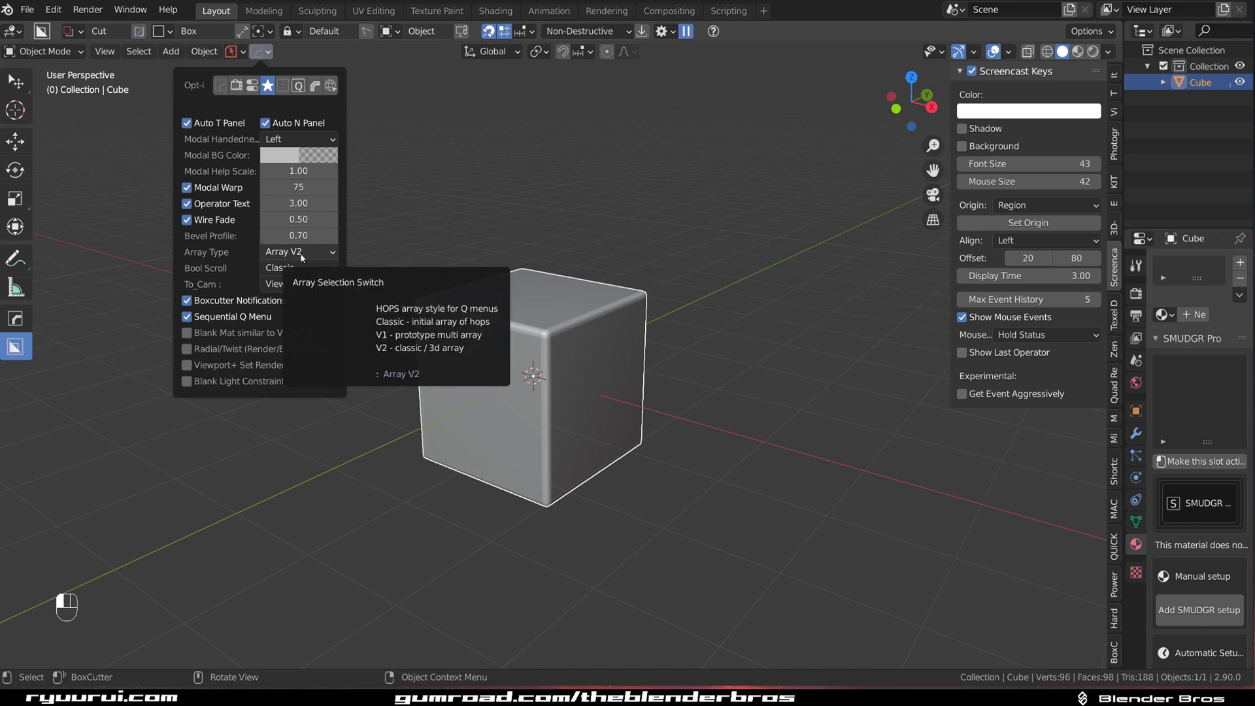
Step: Check the Array Type choices in the Hard Ops opt-in settings
left_click(302, 258)
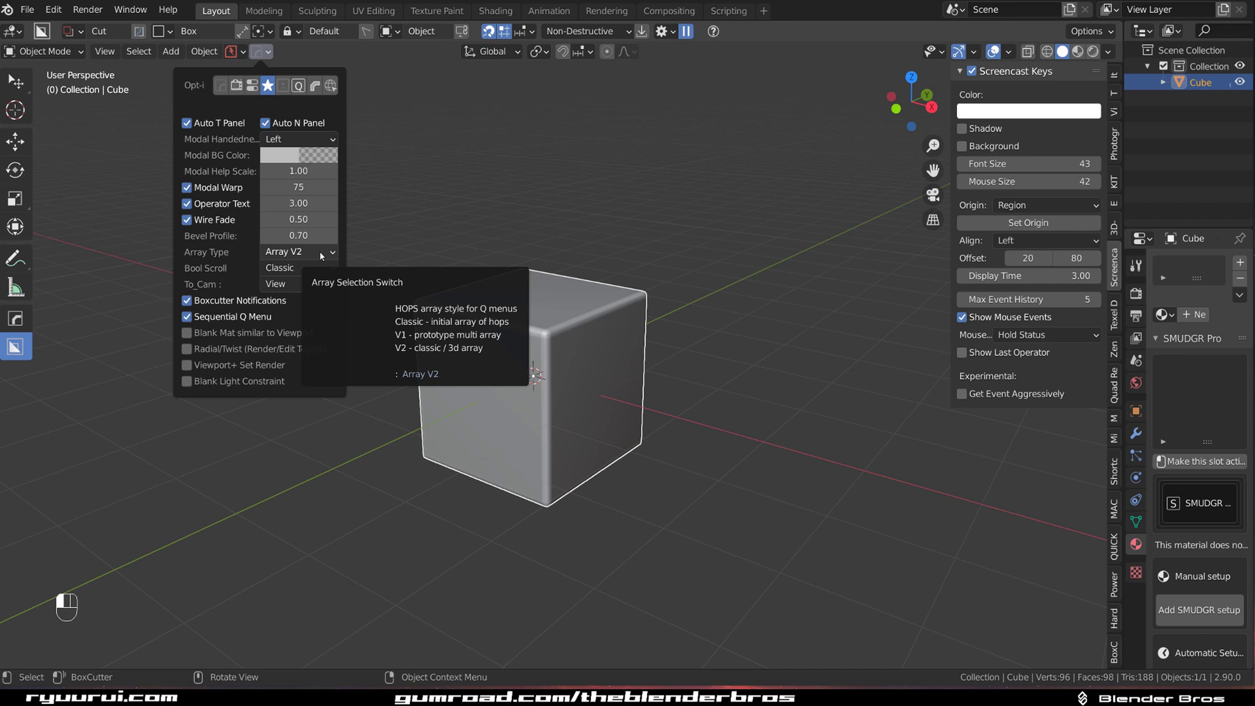
left_click(321, 253)
left_click(317, 288)
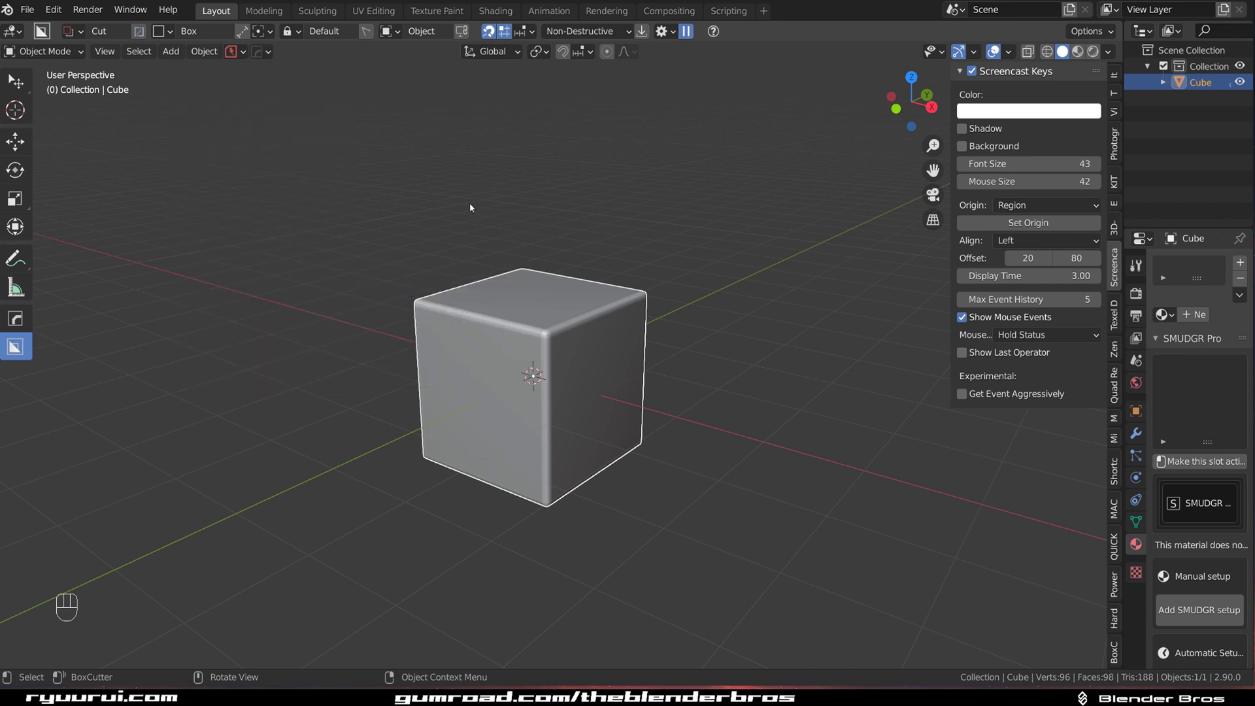
Step: Enable RMB Cancel Ngon in the BoxCutter input settings
left_click(668, 31)
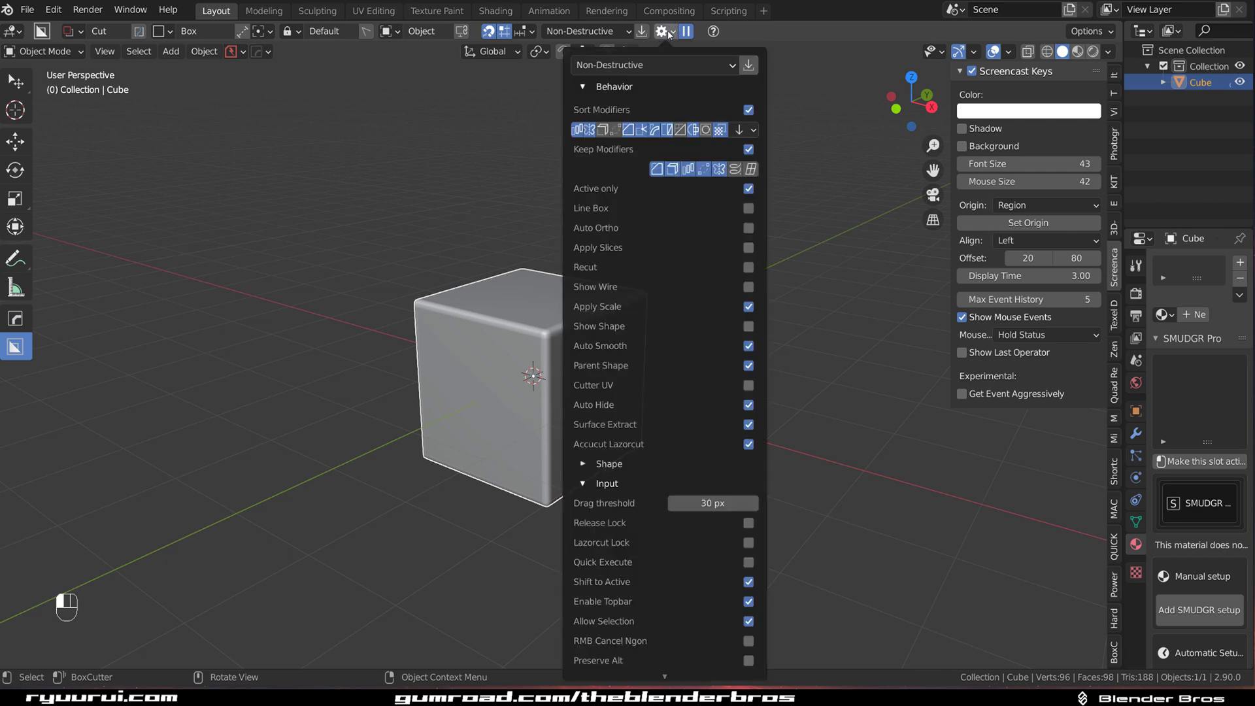
scroll(659, 321, "down", 5)
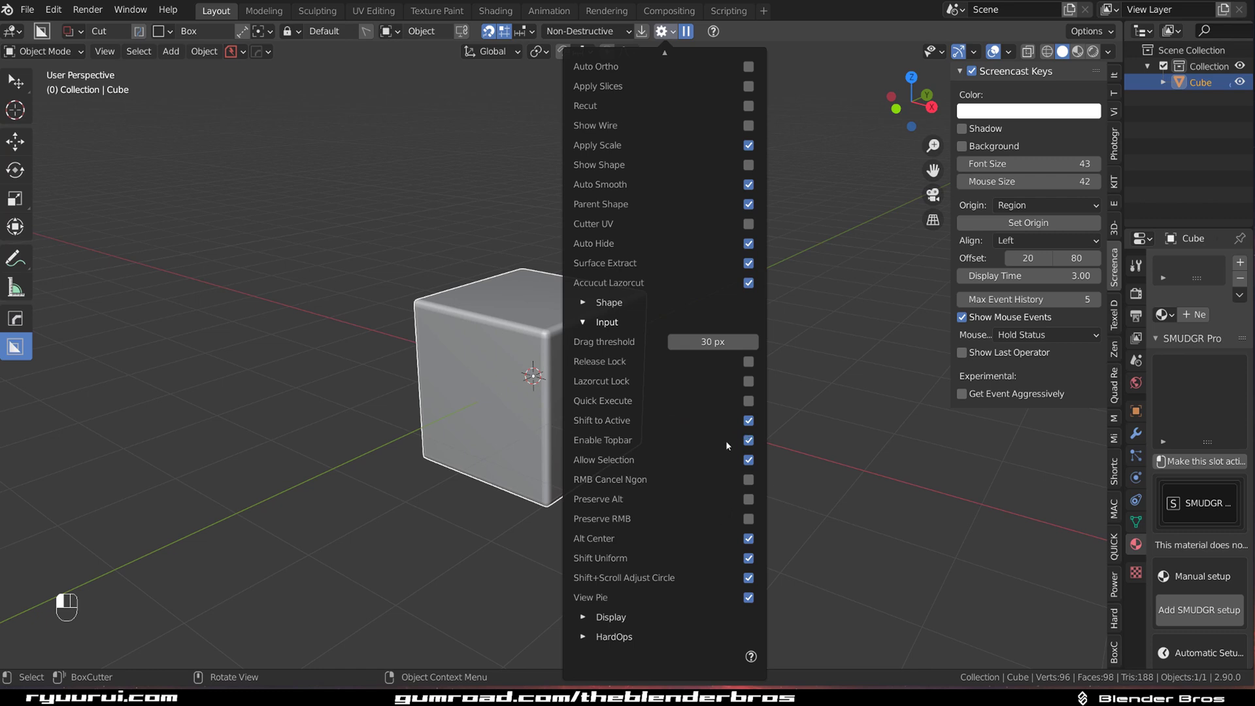
left_click(749, 480)
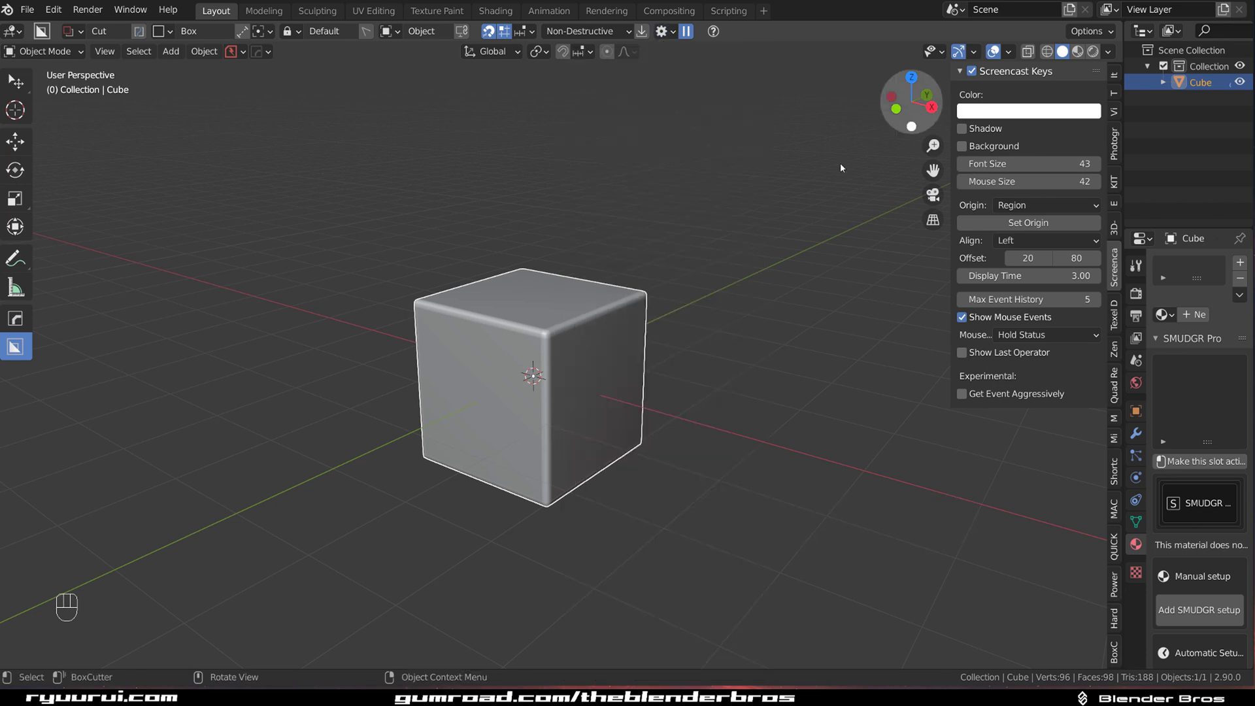
Step: Hide the sidebar and switch the BoxCutter shape to Ngon
scroll(570, 276, "up", 2)
middle_click_drag(576, 281, 566, 276, "shift")
key("n")
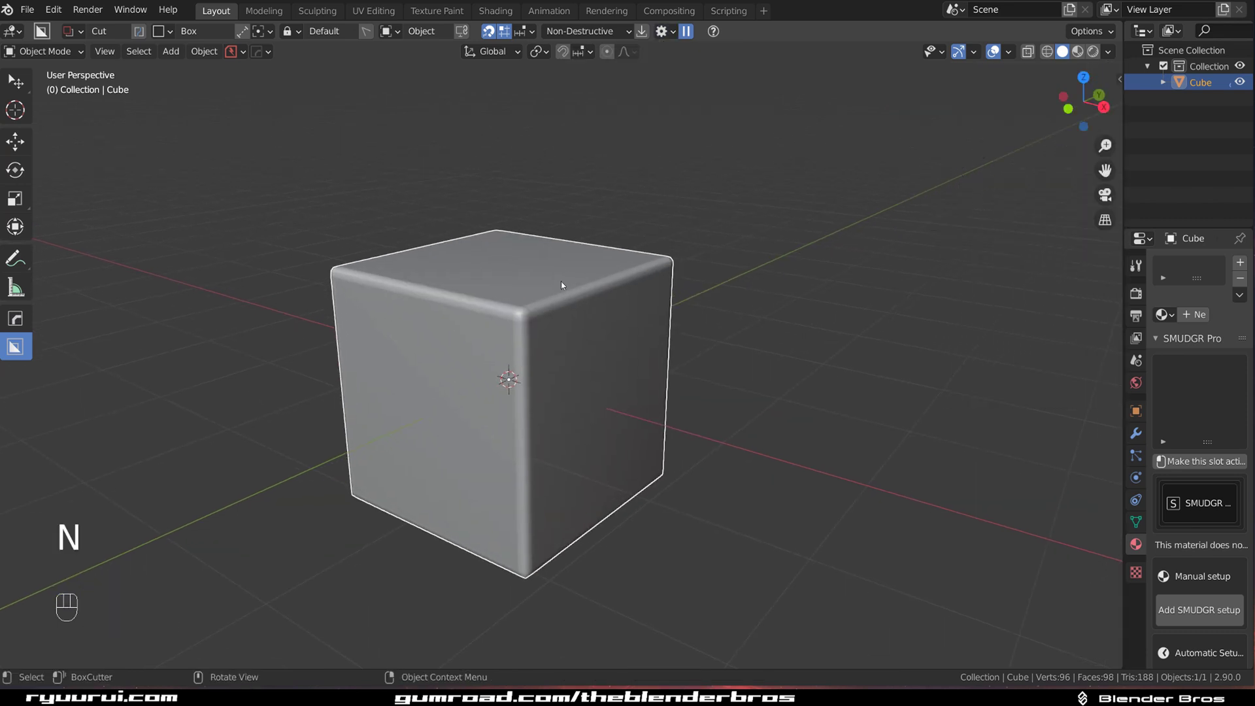
scroll(546, 291, "down", 3)
key("d")
left_click(547, 391)
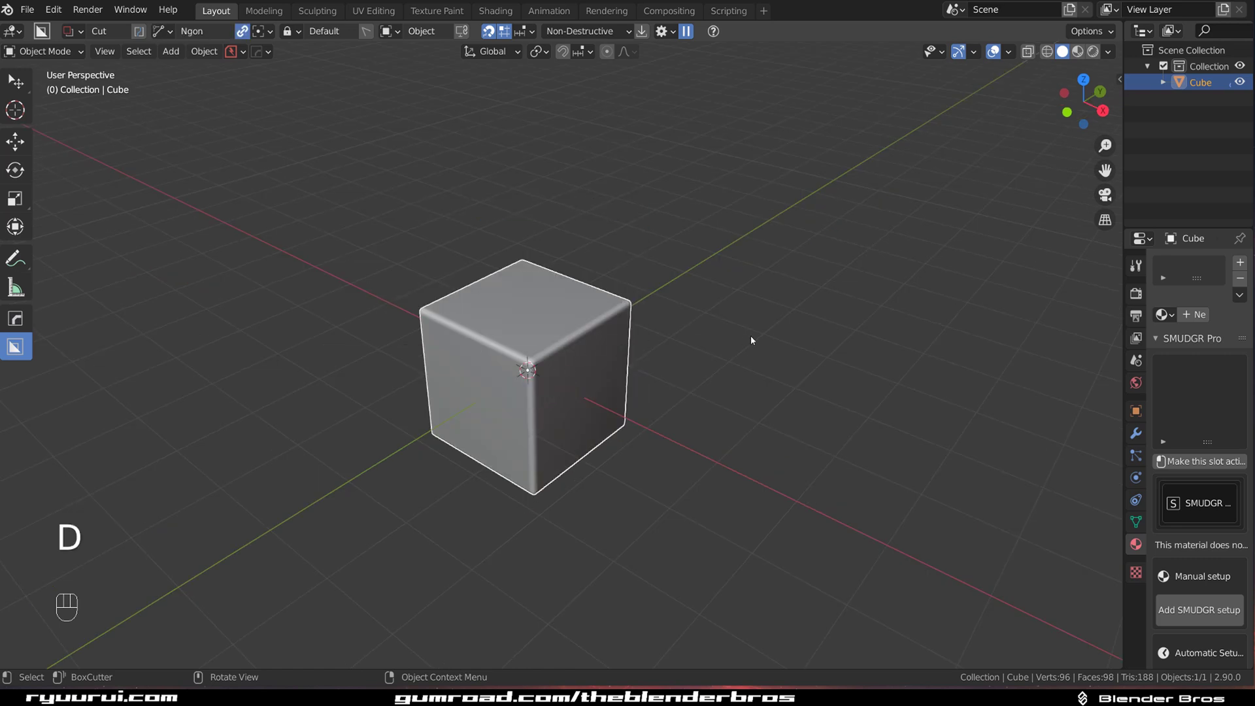
Step: Scale the cube along the Z axis and switch to the top view
key("s")
key("z")
left_click(633, 147)
key("grave")
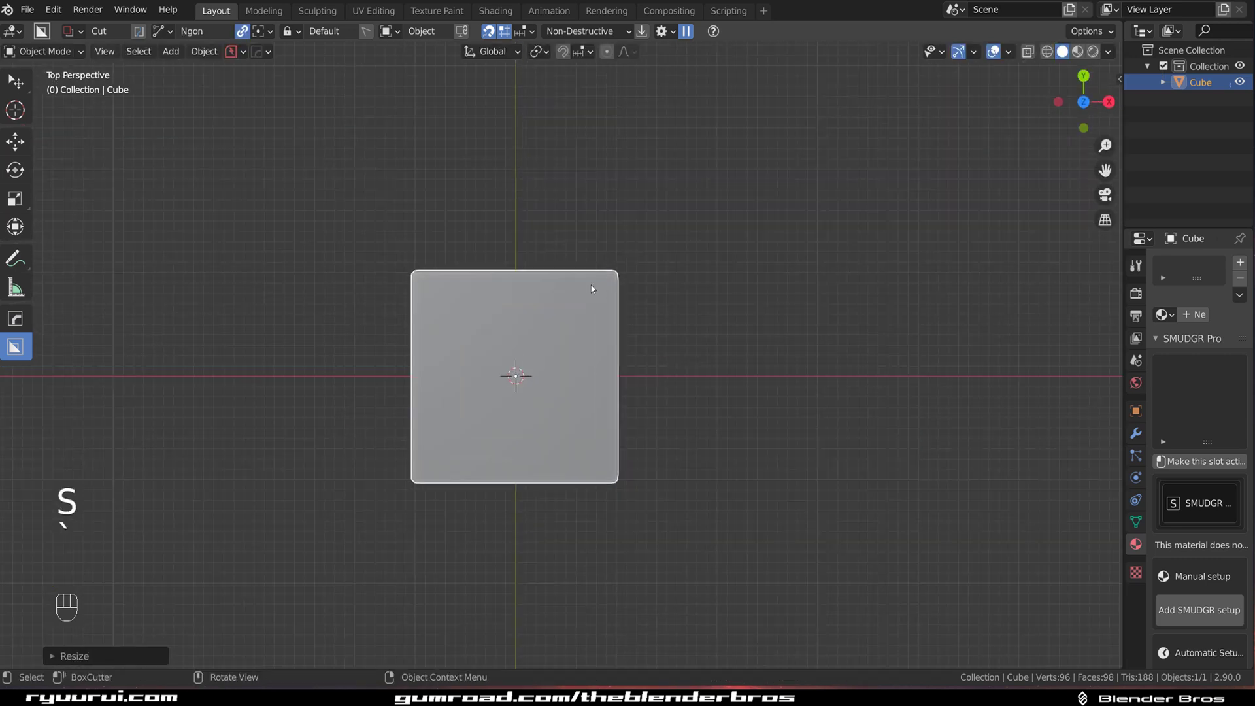
Step: Draw a multi-point Ngon cutter that runs down through the cube's middle and encloses its right half
left_click_drag(502, 201, 510, 371)
left_click(538, 386)
left_click(542, 446)
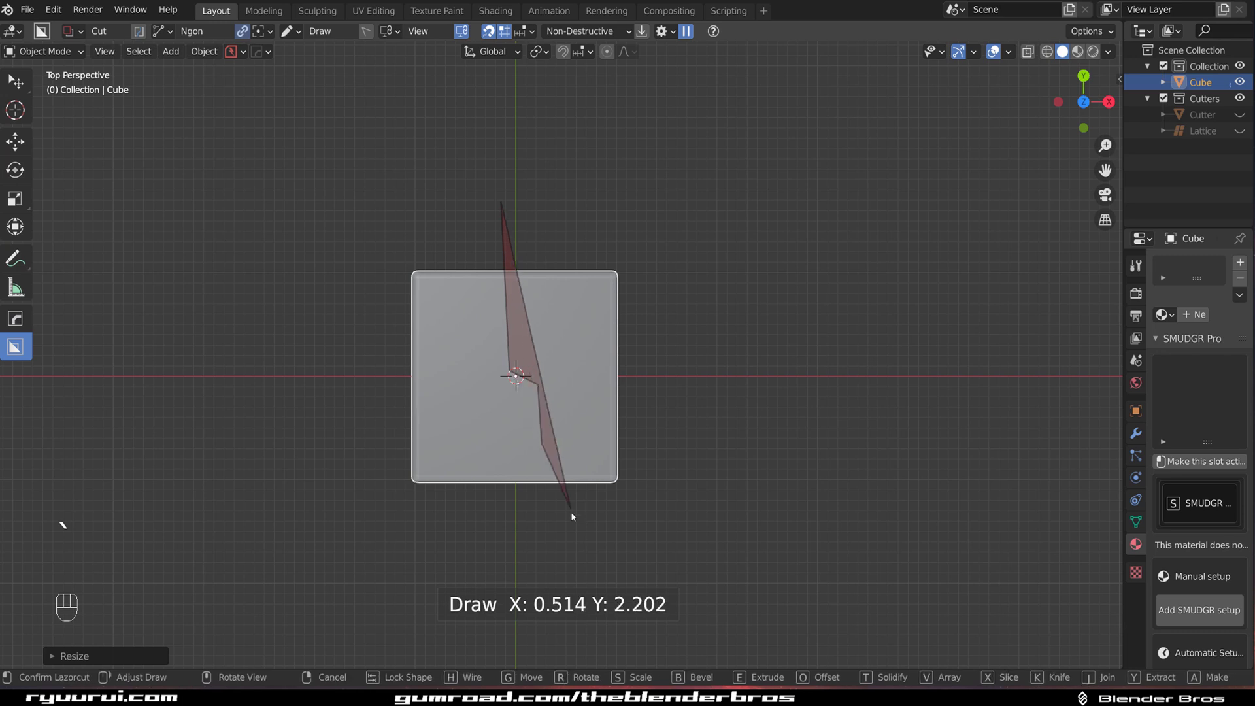
left_click(573, 516)
left_click(683, 506)
left_click(759, 376)
left_click(850, 313)
left_click(785, 206)
left_click(637, 162)
Step: Remove the Ngon cutter's last points one by one, lock the shape and cancel the cut
key("Tab")
key("BackSpace")
key("BackSpace")
key("BackSpace")
key("BackSpace")
key("BackSpace")
key("BackSpace")
key("Tab")
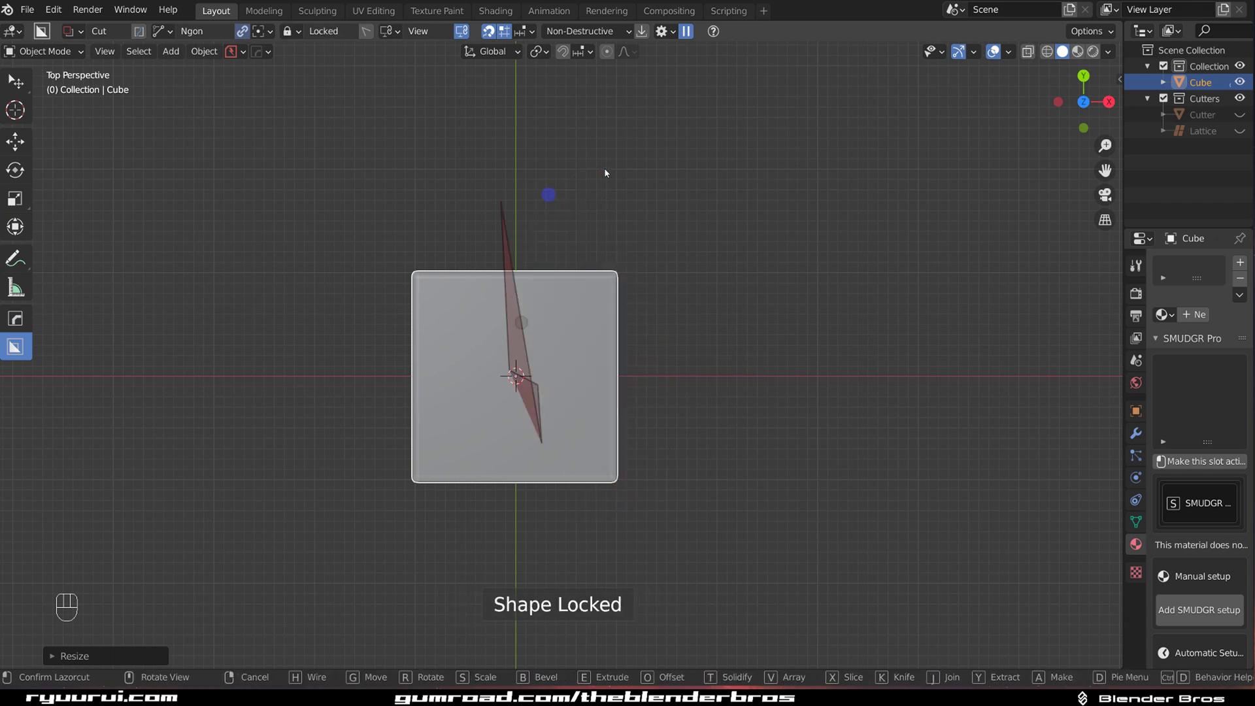
right_click(618, 248)
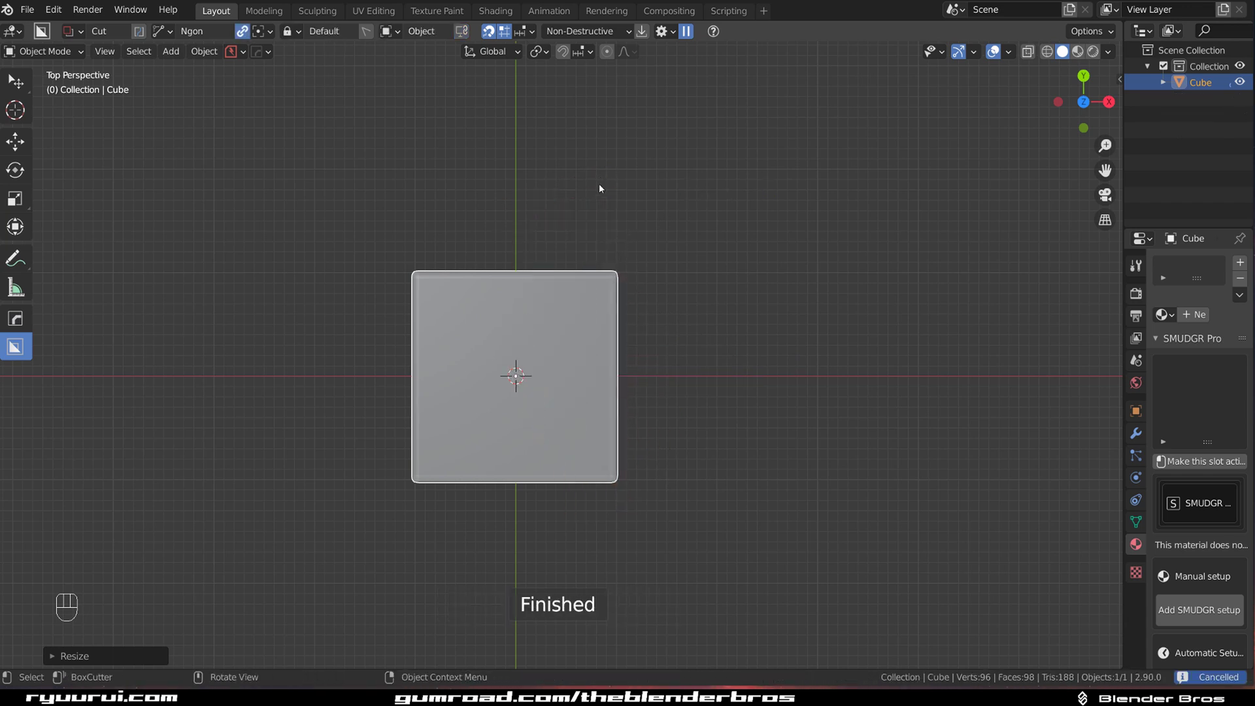
Step: Try a wide Ngon cutter extending well beyond the cube's right side and cancel it mid-draw
scroll(573, 237, "up", 2)
left_click(478, 174)
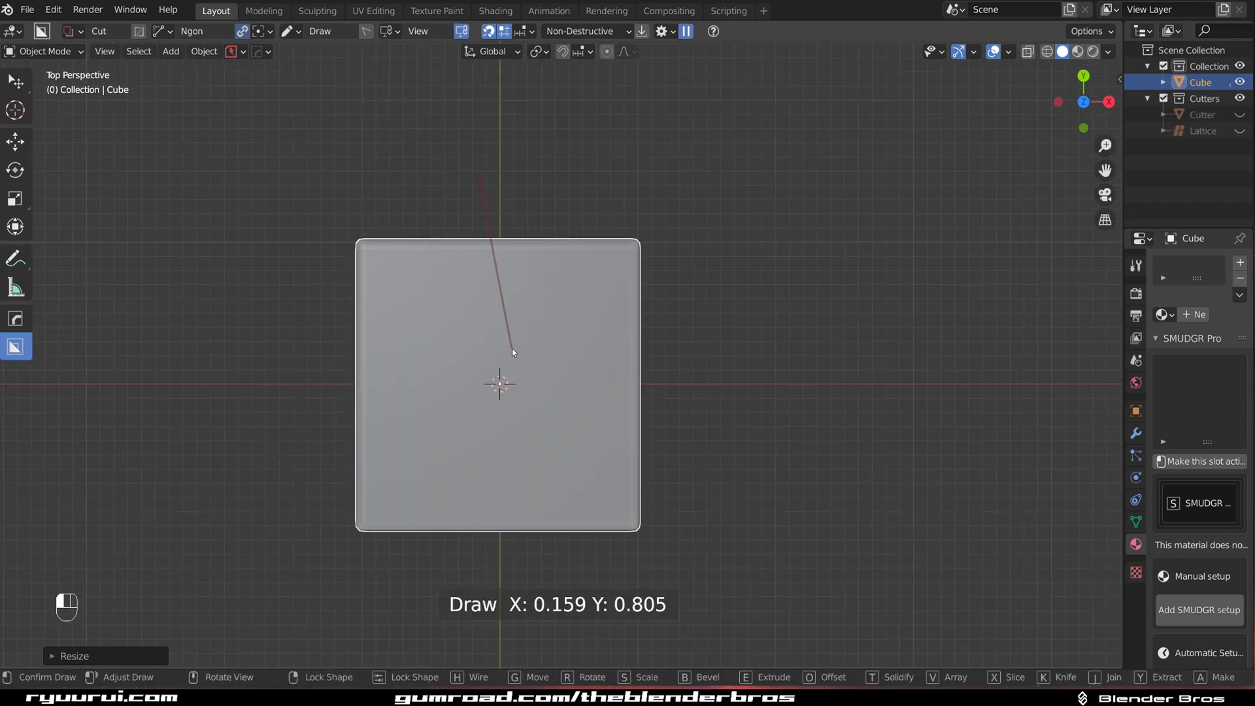
left_click(463, 356)
left_click(622, 560)
left_click(757, 527)
left_click(902, 468)
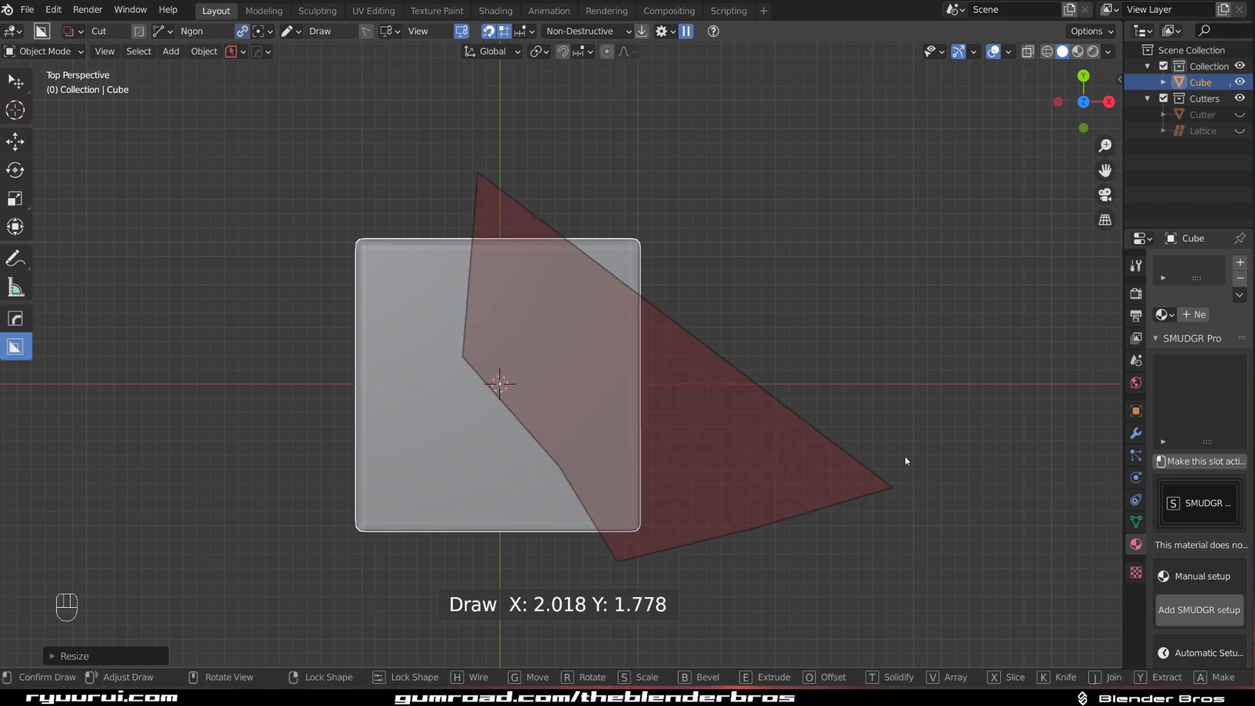
left_click(930, 196)
left_click(891, 137)
right_click(706, 169)
Step: Try another Ngon cutter reaching into the cube's lower left area and cancel the whole shape
mouse_move(465, 176)
left_mouse_down()
mouse_move(490, 307)
mouse_move(477, 327)
left_mouse_up()
left_click(401, 412)
left_click(434, 484)
left_click(530, 502)
left_click(793, 457)
left_click(920, 255)
right_click(825, 153)
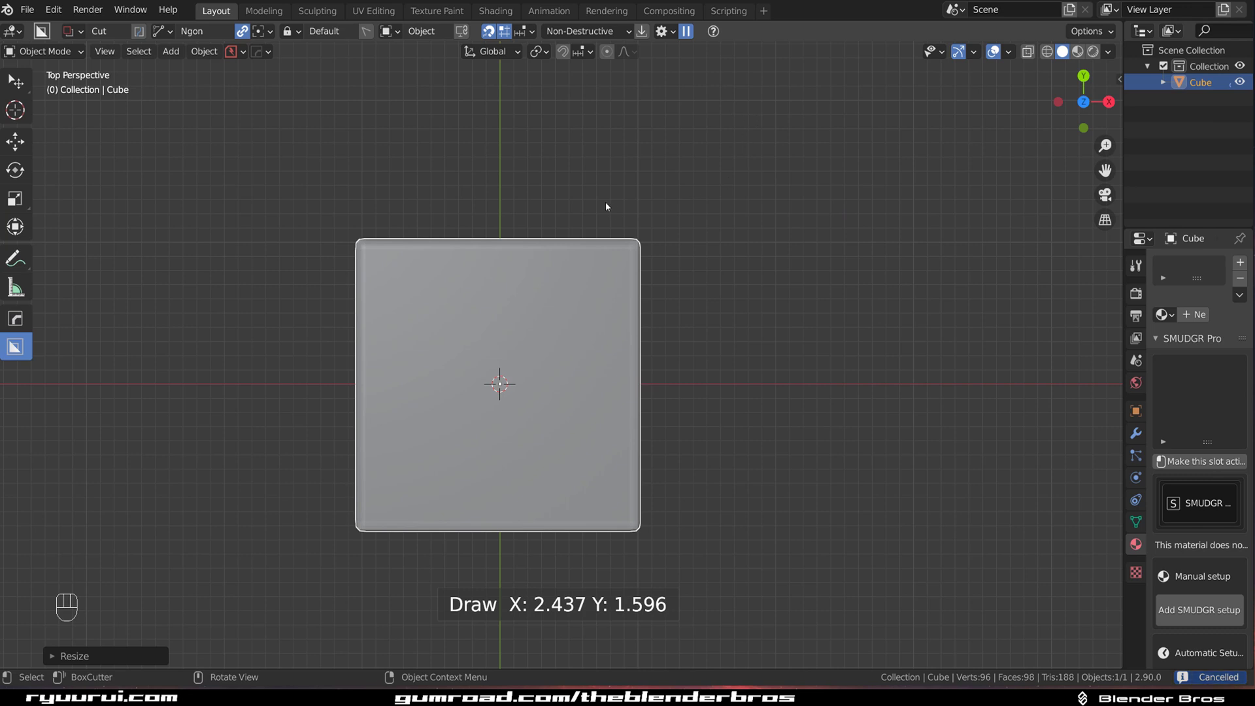
Step: Switch the BoxCutter shape back to Box
scroll(568, 216, "down", 2)
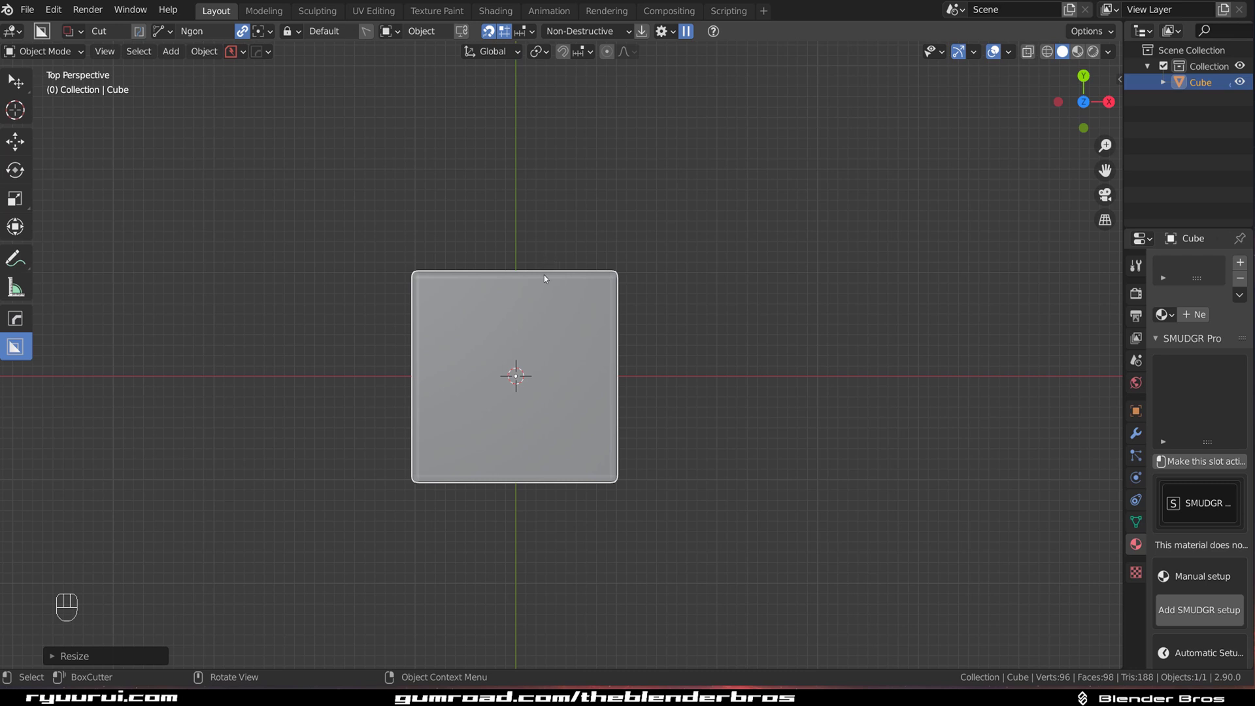
key("d")
left_click(466, 335)
scroll(527, 353, "up", 2)
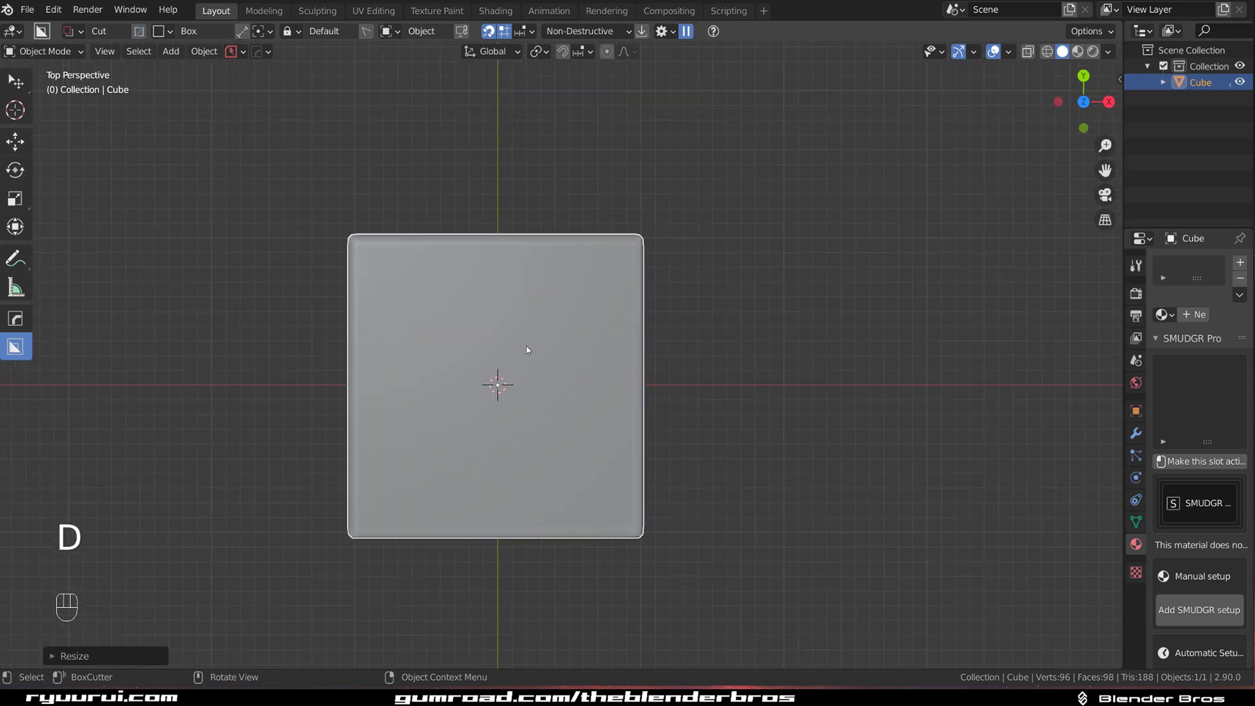
middle_click_drag(495, 323, 513, 266, "shift")
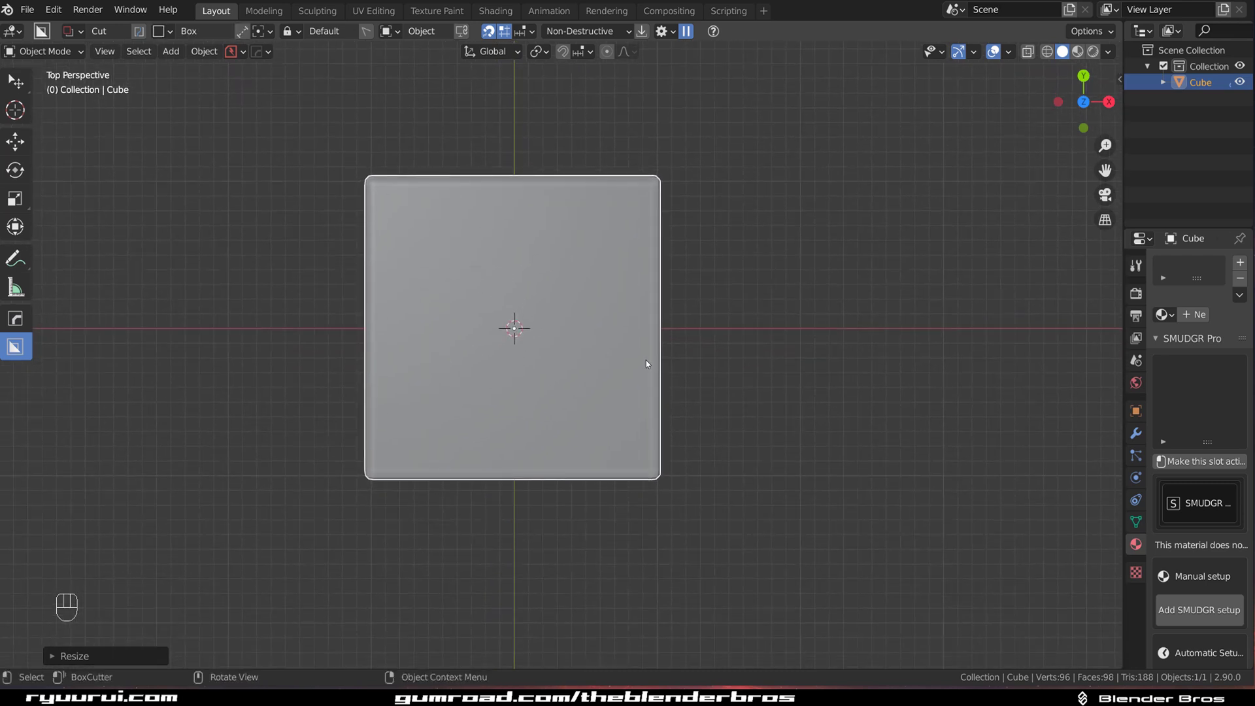
Step: Turn on increment snapping in the BoxCutter snap options and reduce its increment for a finer snapping grid
left_click(490, 32)
left_click(522, 32)
left_click(488, 31)
left_click(521, 31)
left_click(453, 73)
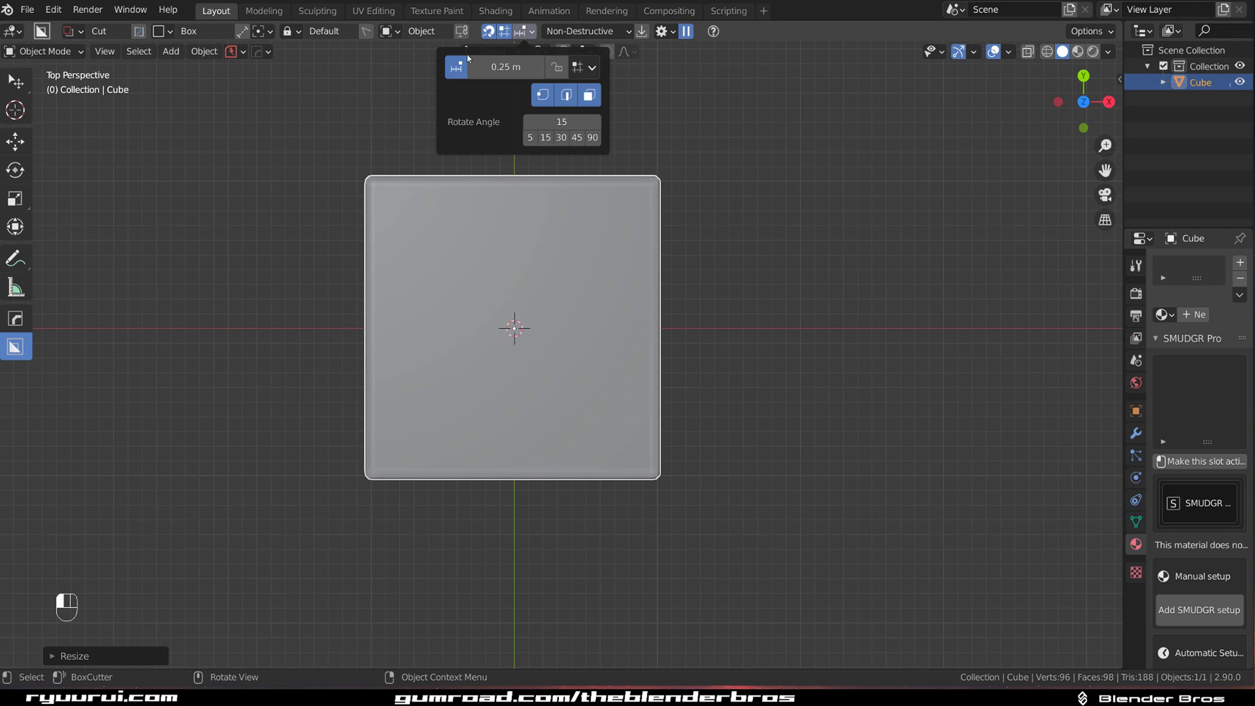
scroll(521, 63, "down", 1, "ctrl")
scroll(516, 64, "down", 2, "ctrl")
scroll(509, 66, "up", 1, "ctrl")
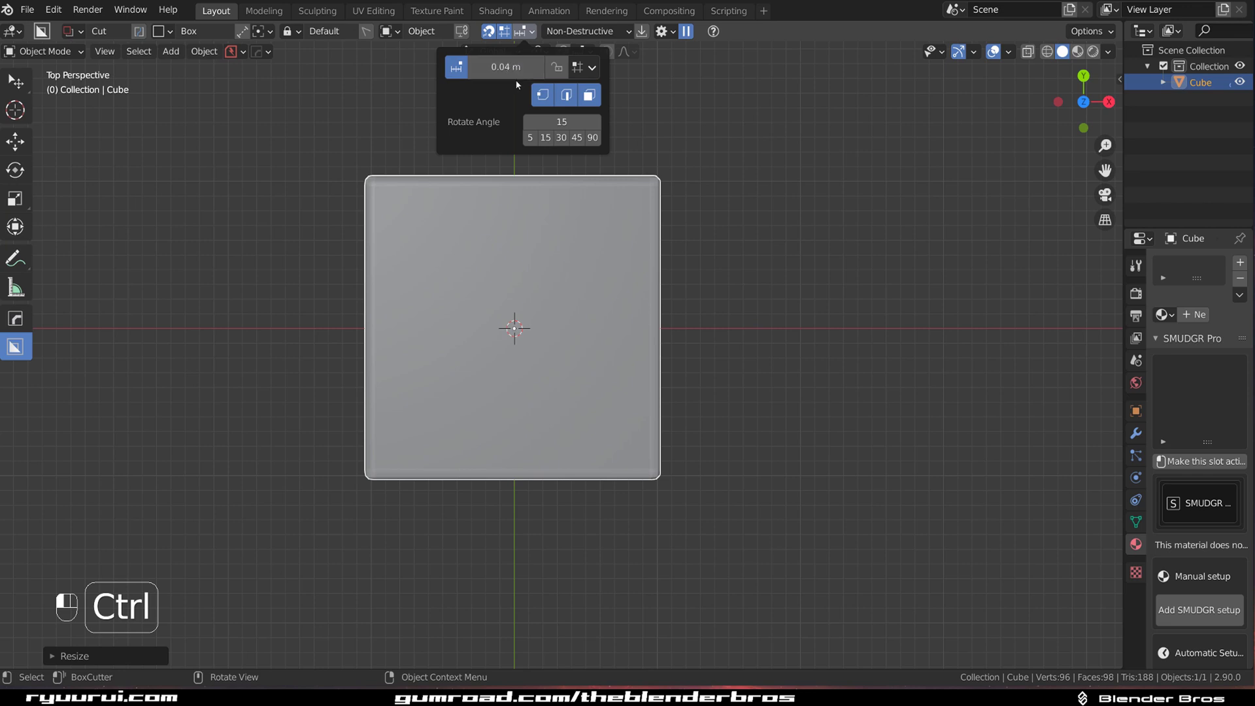
Step: Try a grid-snapped box cutter centred on the cube's origin, shrink it to about 0.6 by 0.3, and cancel it
scroll(513, 355, "up", 2)
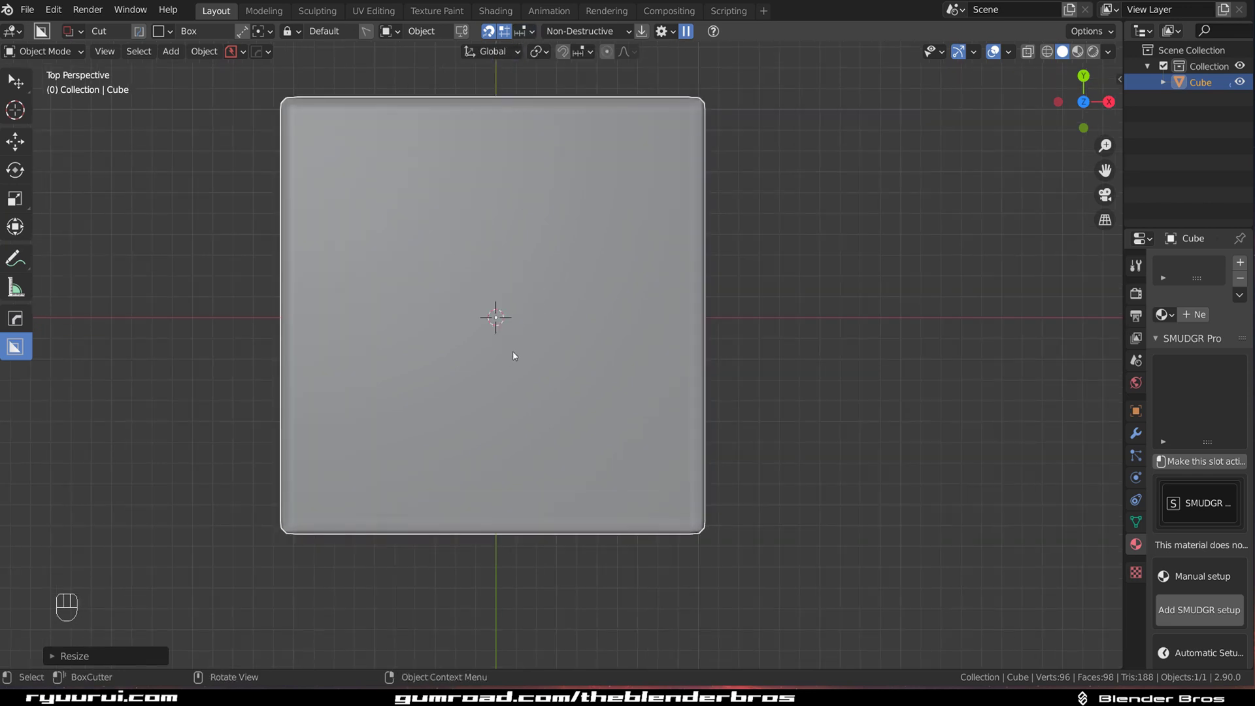
scroll(502, 321, "down", 1)
key("d")
left_click(457, 378)
key("ctrl")
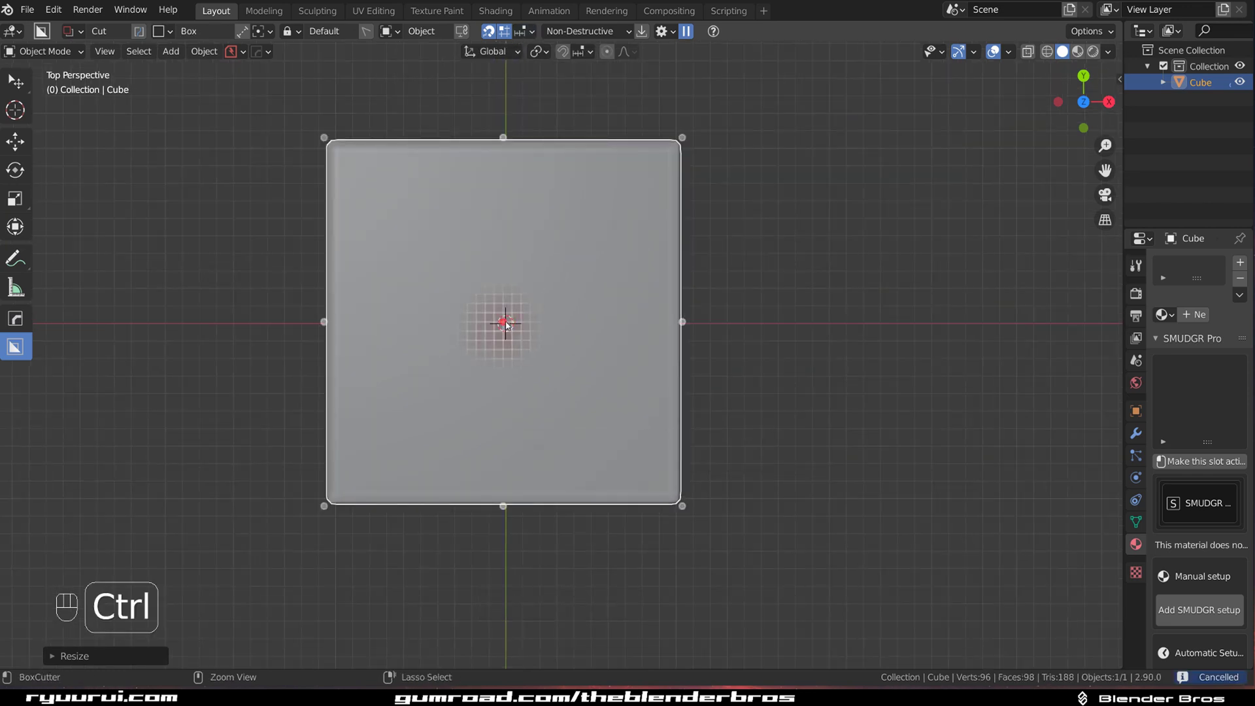
left_click_drag(506, 324, 609, 388, "ctrl")
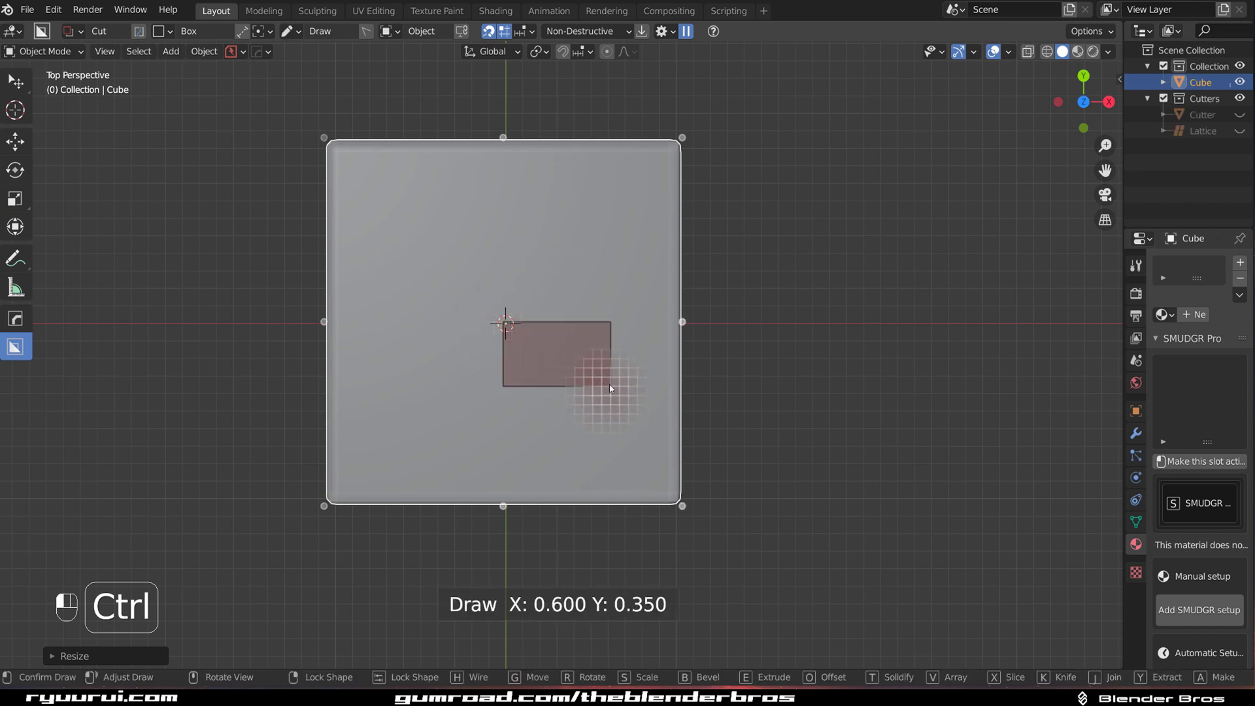
key("alt")
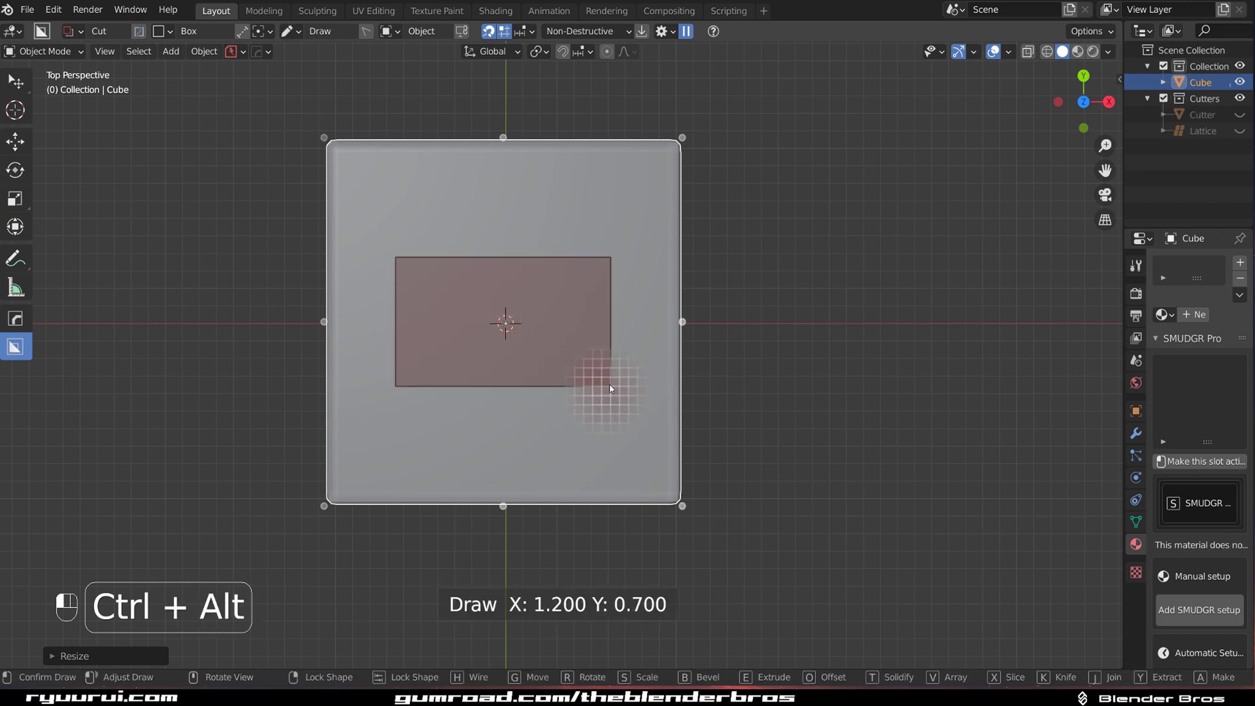
mouse_move(609, 388)
left_mouse_down("ctrl+alt")
mouse_move(586, 375)
mouse_move(618, 369)
mouse_move(557, 353)
left_mouse_up("ctrl+alt")
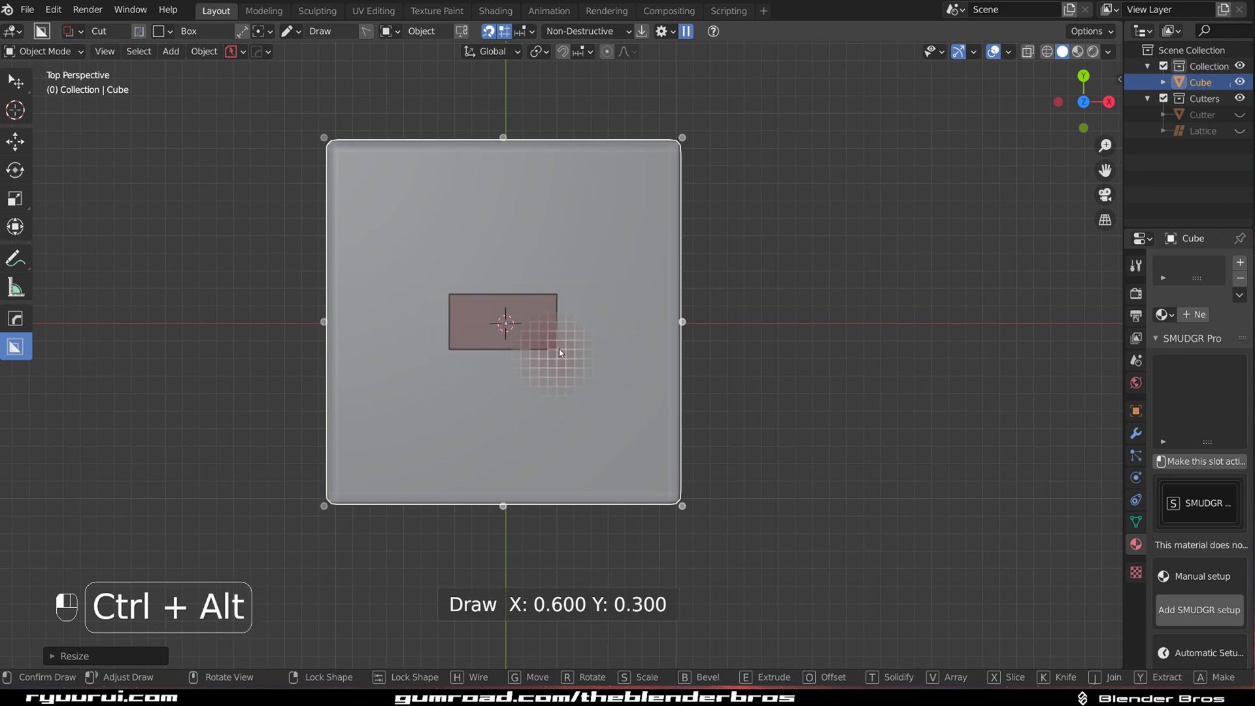
left_click_drag(559, 348, 558, 348, "ctrl+alt")
right_click(536, 320)
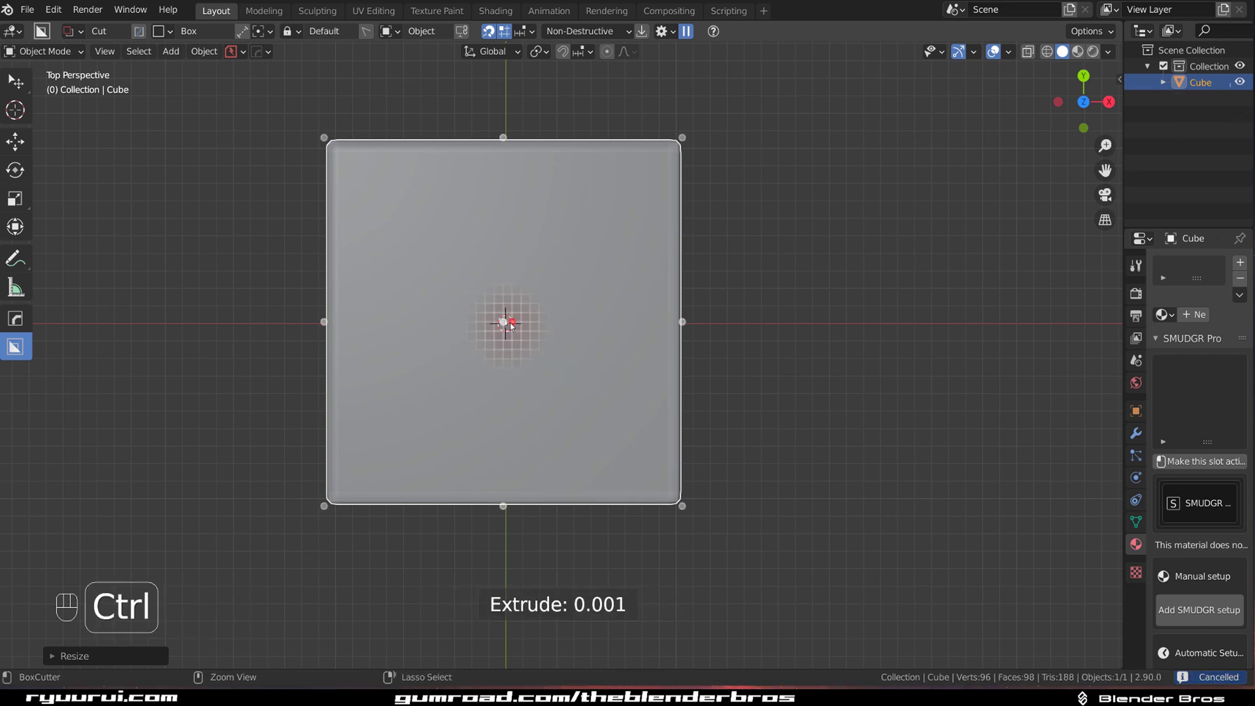
Step: Try a box cutter snapped from the cube's centre, give it a radial array of three copies, and cancel it
key("ctrl")
mouse_move(505, 324)
left_mouse_down("ctrl")
mouse_move(592, 377)
mouse_move(594, 361)
mouse_move(520, 345)
mouse_move(515, 358)
mouse_move(534, 357)
mouse_move(528, 328)
mouse_move(507, 325)
mouse_move(579, 376)
mouse_move(553, 339)
mouse_move(693, 374)
left_mouse_up("ctrl")
key("v")
key("Escape")
key("v")
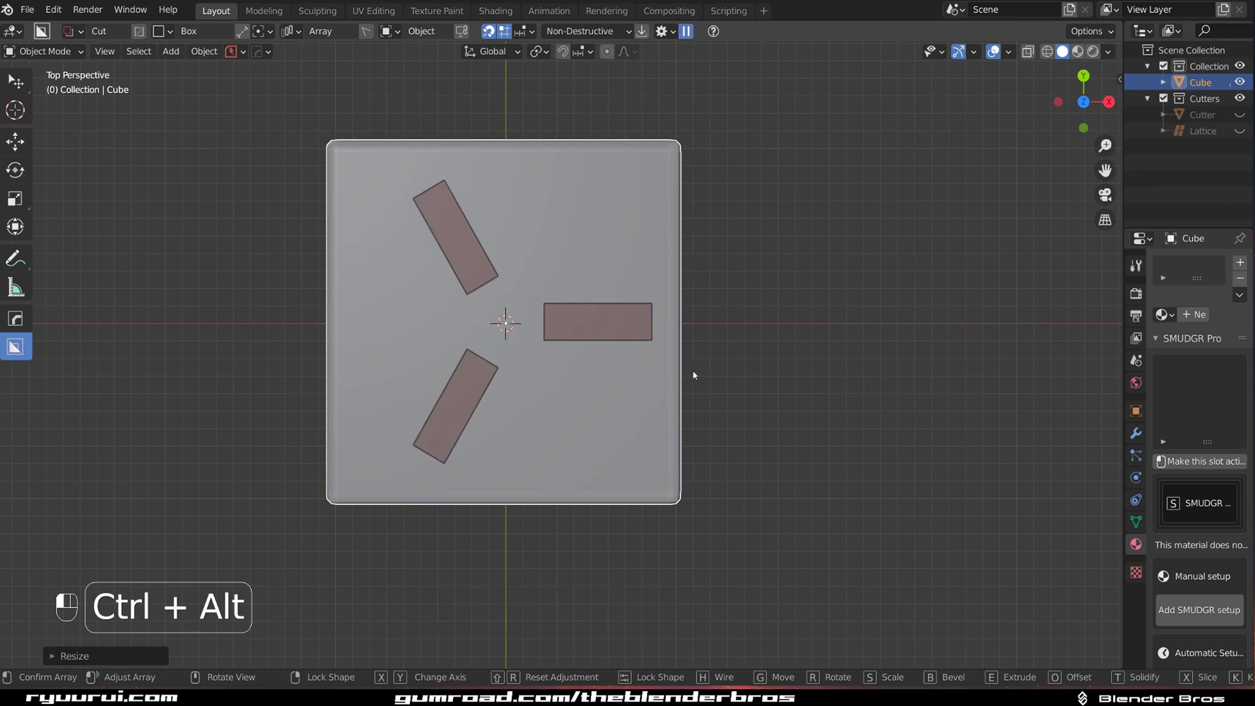
left_click_drag(693, 372, 695, 361, "ctrl+alt")
right_click(572, 259)
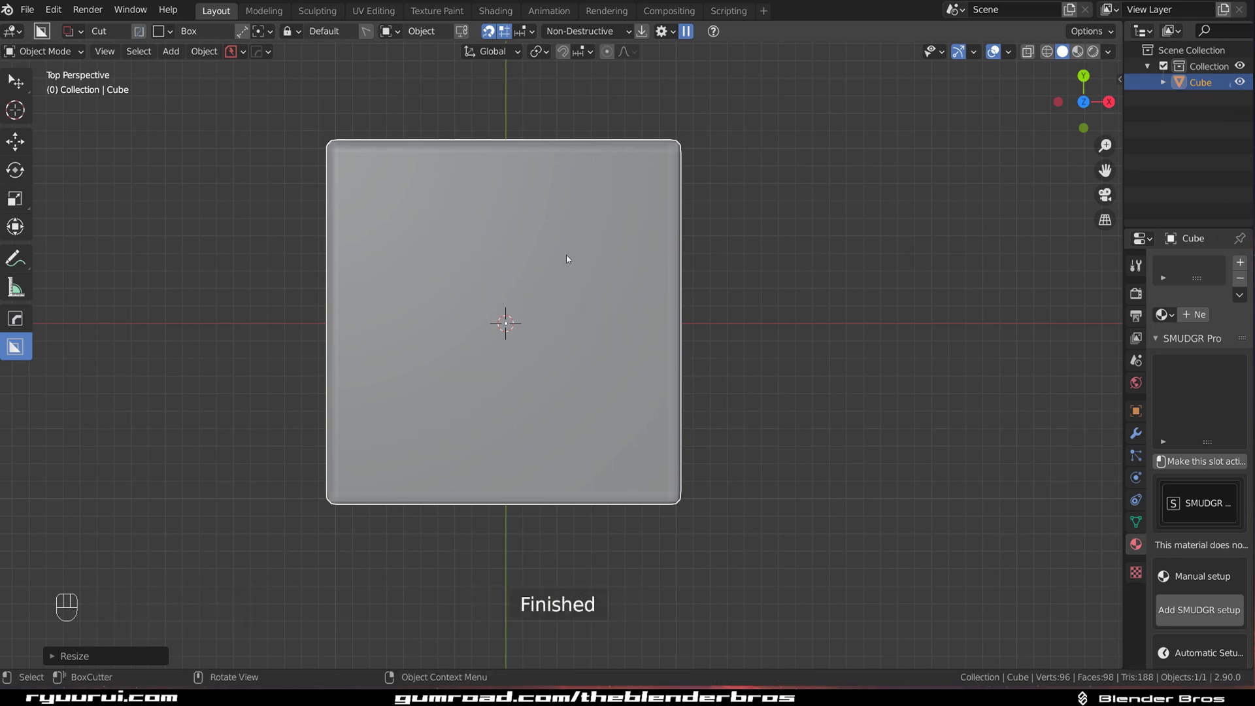
Step: Try a box cutter reaching from the cube's interior past its right edge, and undo the cut
mouse_move(467, 297)
left_mouse_down()
mouse_move(723, 364)
mouse_move(580, 316)
mouse_move(559, 323)
mouse_move(713, 405)
mouse_move(755, 391)
mouse_move(781, 373)
mouse_move(774, 367)
left_mouse_up()
right_click(509, 307)
left_click(772, 366)
middle_click_drag(705, 342, 688, 230)
key("ctrl+z")
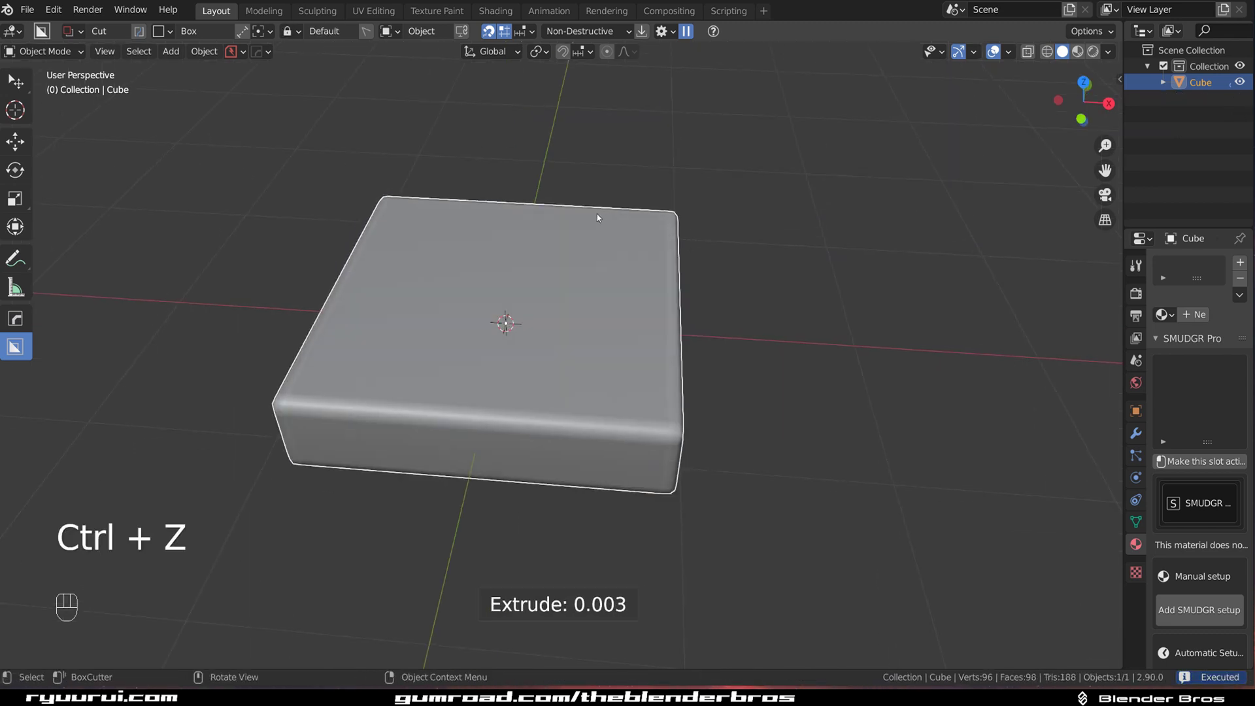
Step: Restore the top view and examine the increment amount in the BoxCutter snap options
key("grave")
left_click(594, 72)
left_click(586, 52)
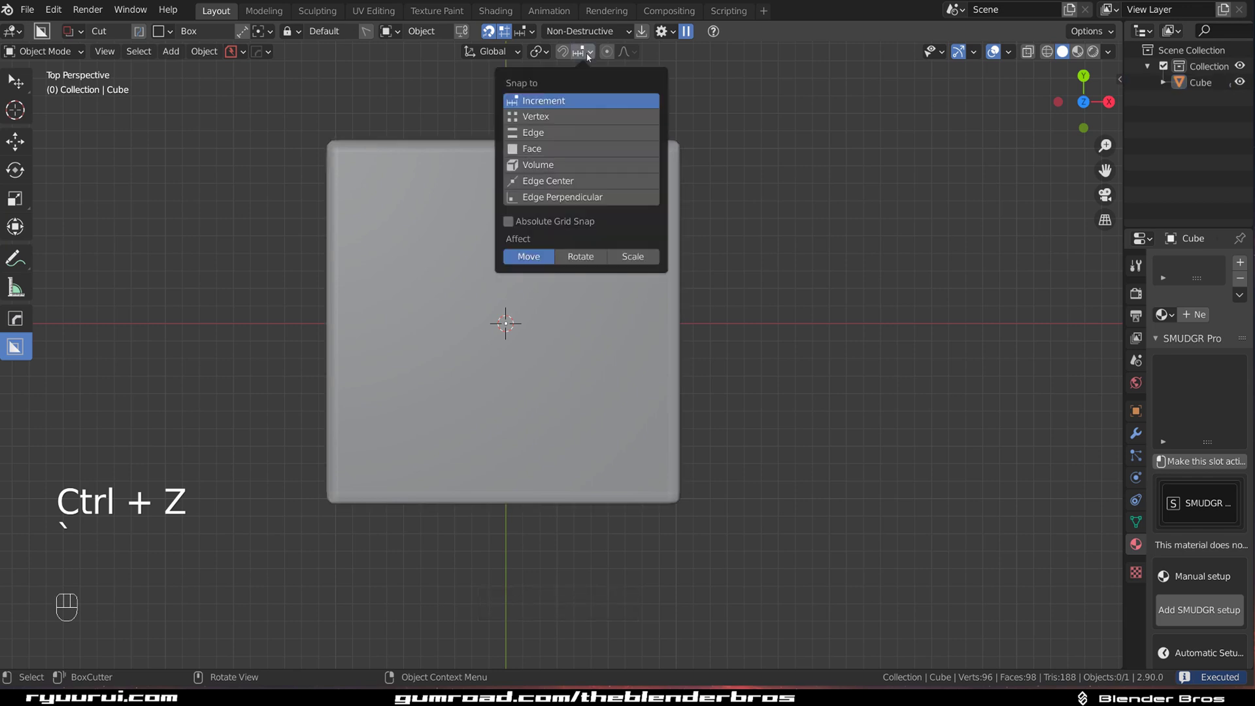
left_click(525, 30)
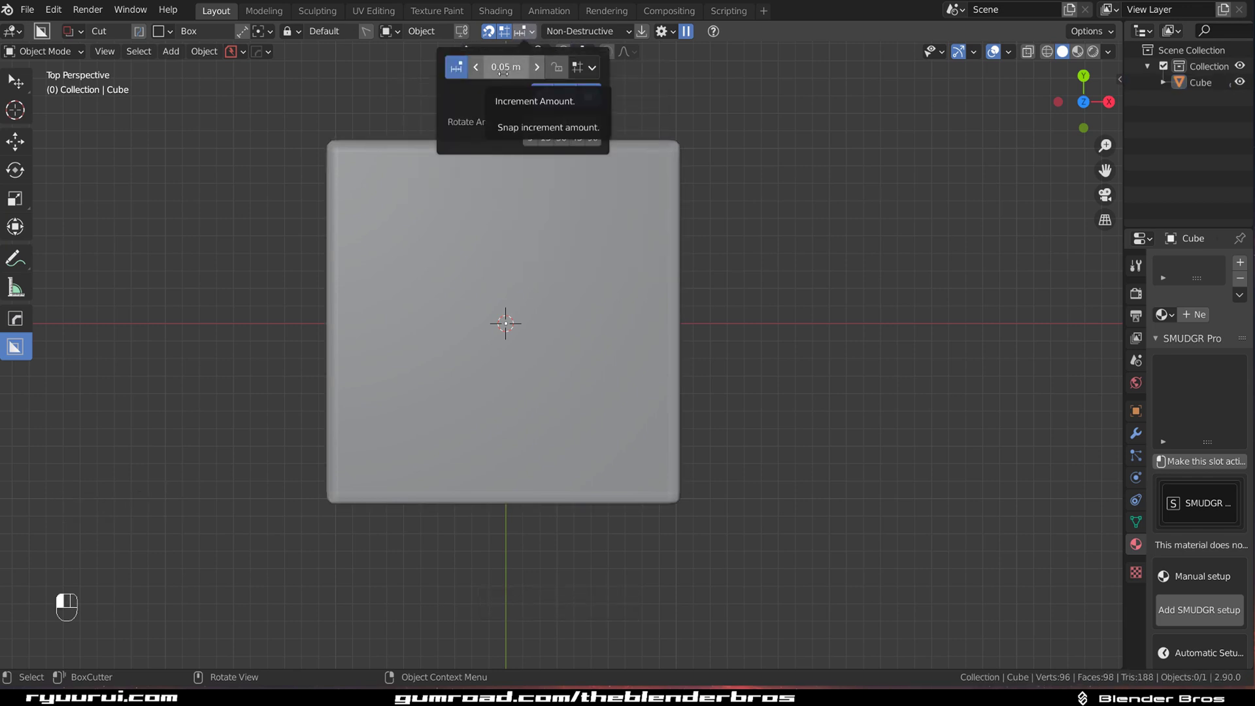
key("ctrl")
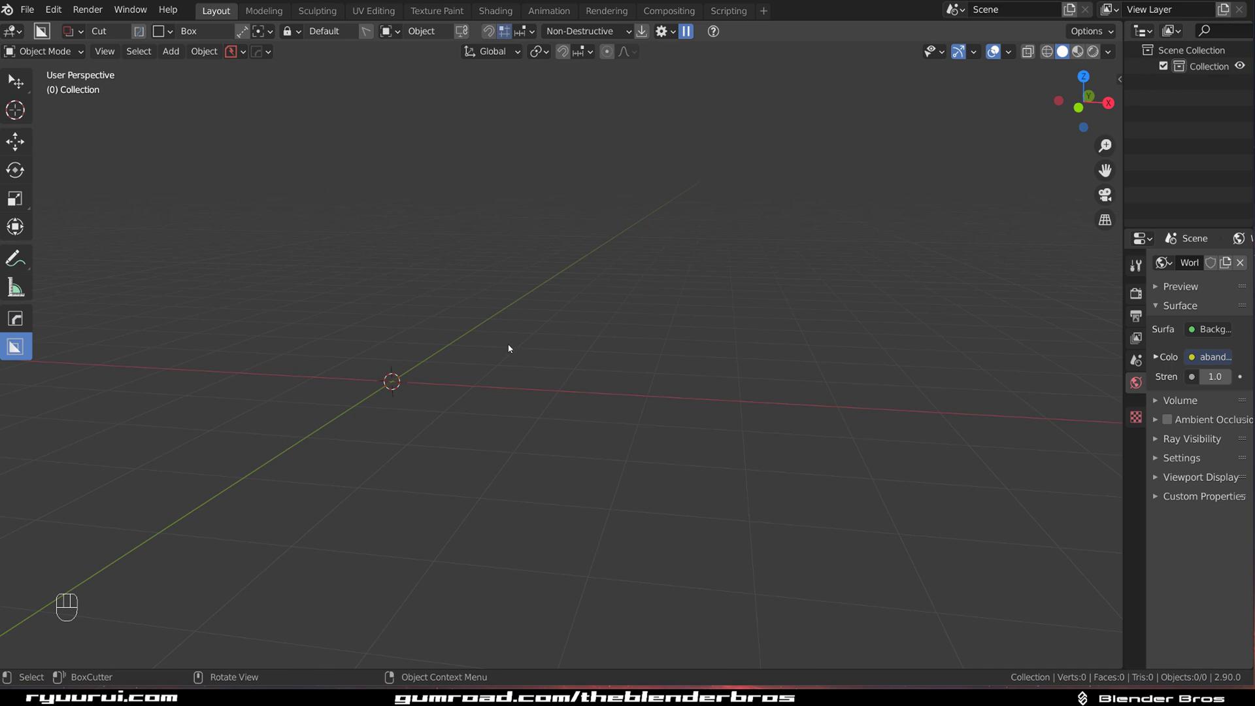
Step: Add a cube at the scene's origin and flatten it along the Z axis
middle_click_drag(510, 349, 510, 367)
key("shift+a")
mouse_move(495, 331)
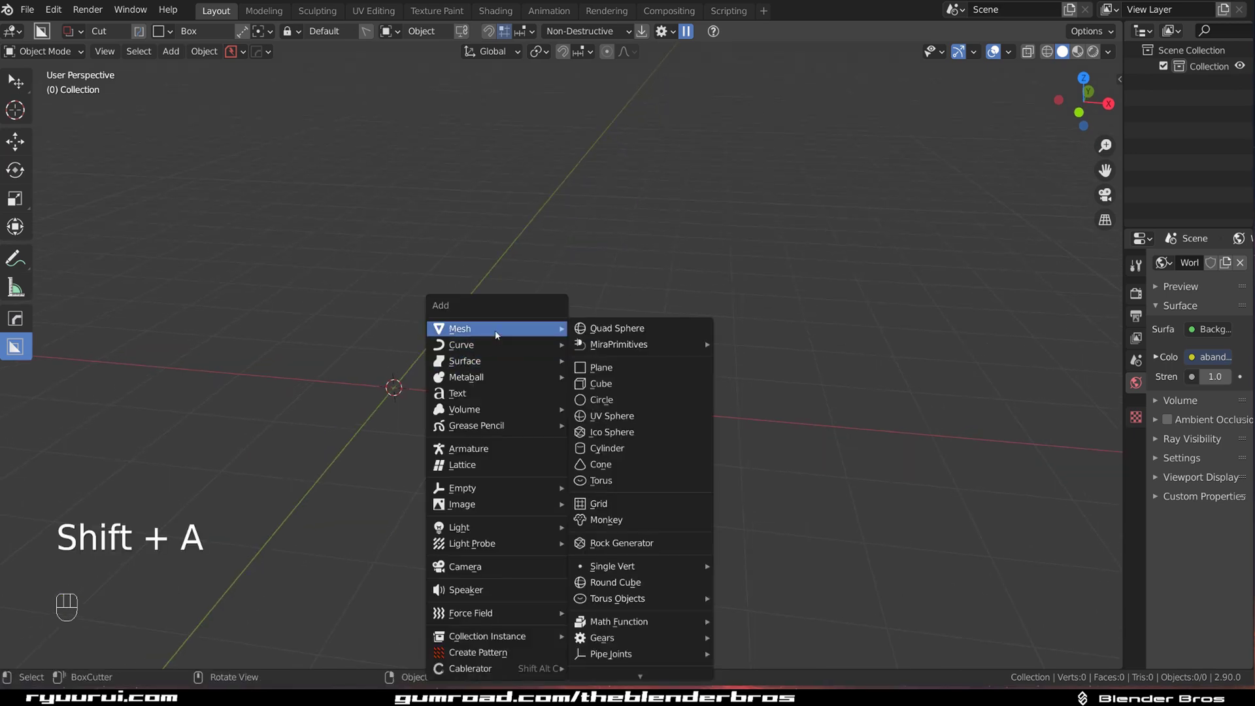
left_click(592, 384)
scroll(543, 366, "down", 3)
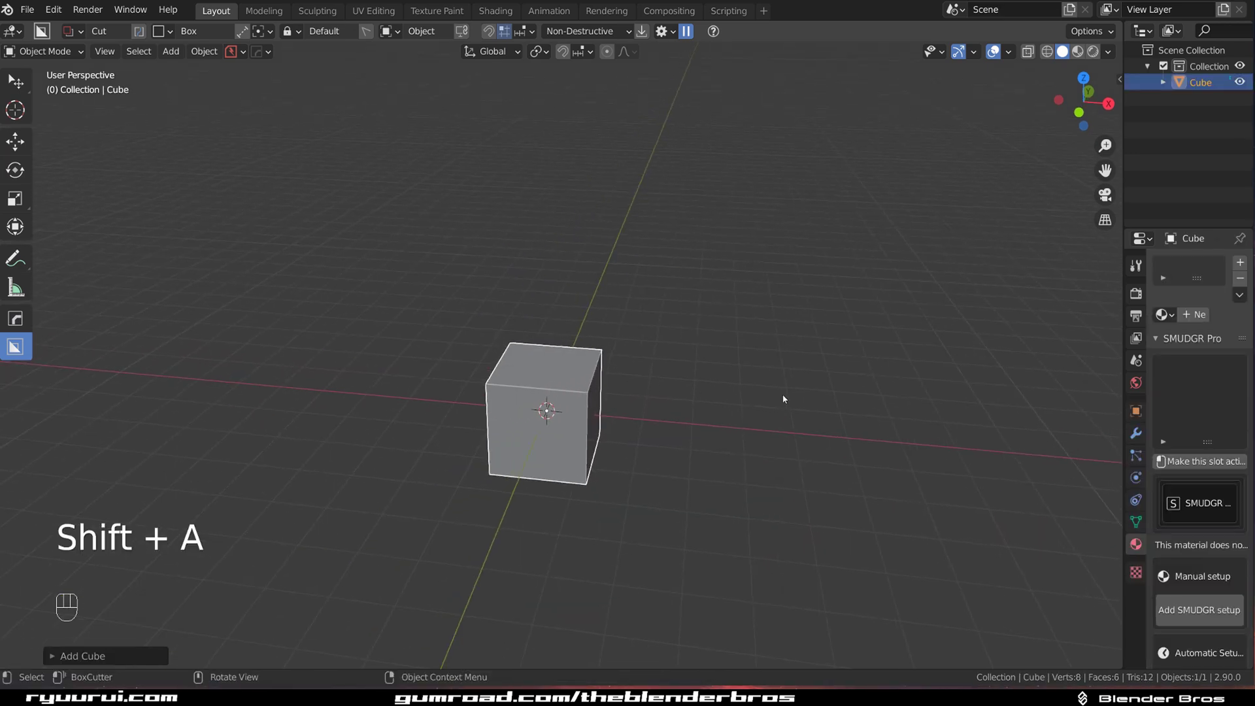
key("s")
key("z")
left_click(608, 434)
Step: Scale the flattened cube up uniformly in the top view
key("grave")
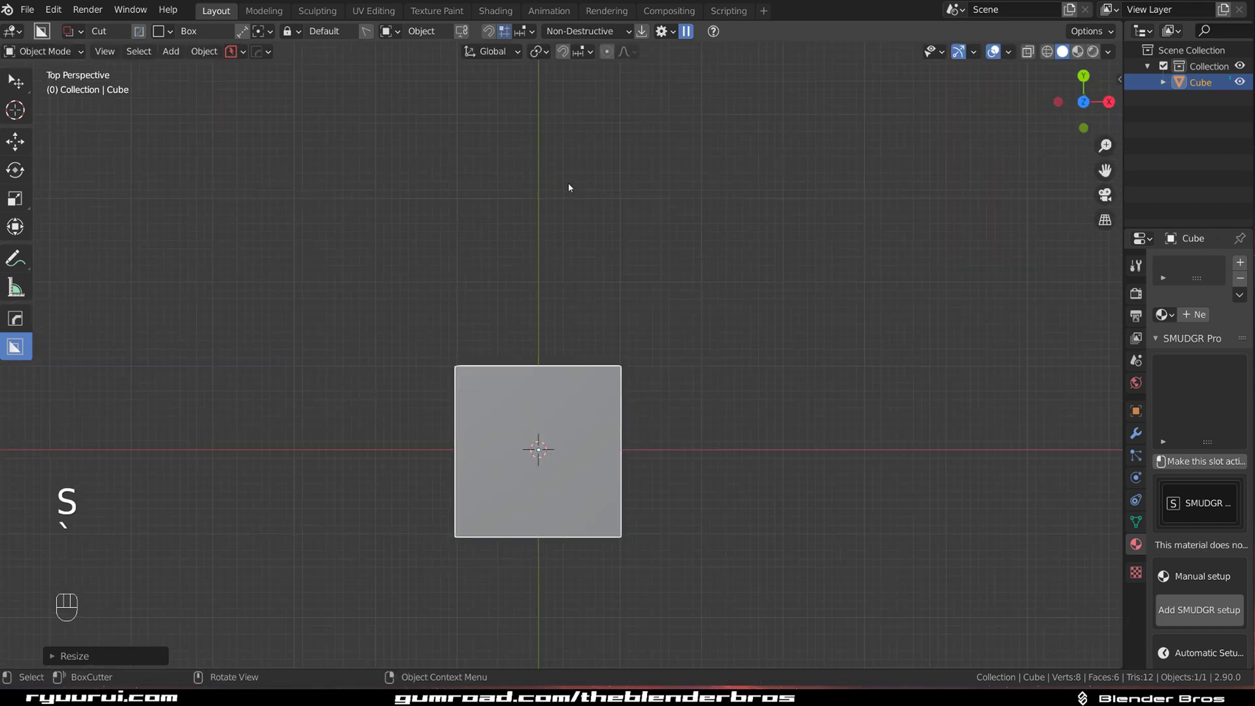
middle_click_drag(602, 340, 622, 258, "shift")
scroll(628, 265, "up", 3)
key("s")
left_click(994, 308)
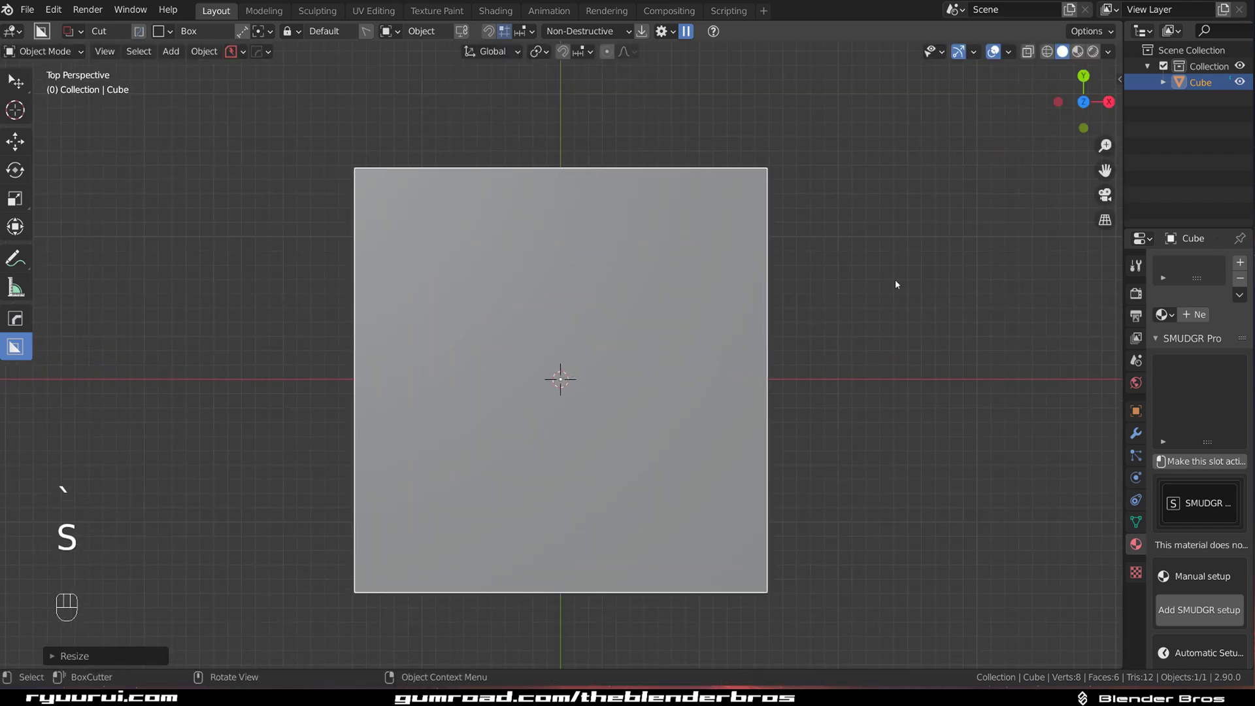
scroll(706, 303, "down", 3)
Step: Switch the BoxCutter shape to Ngon and try two cutters starting above the cube, cancelling both
key("d")
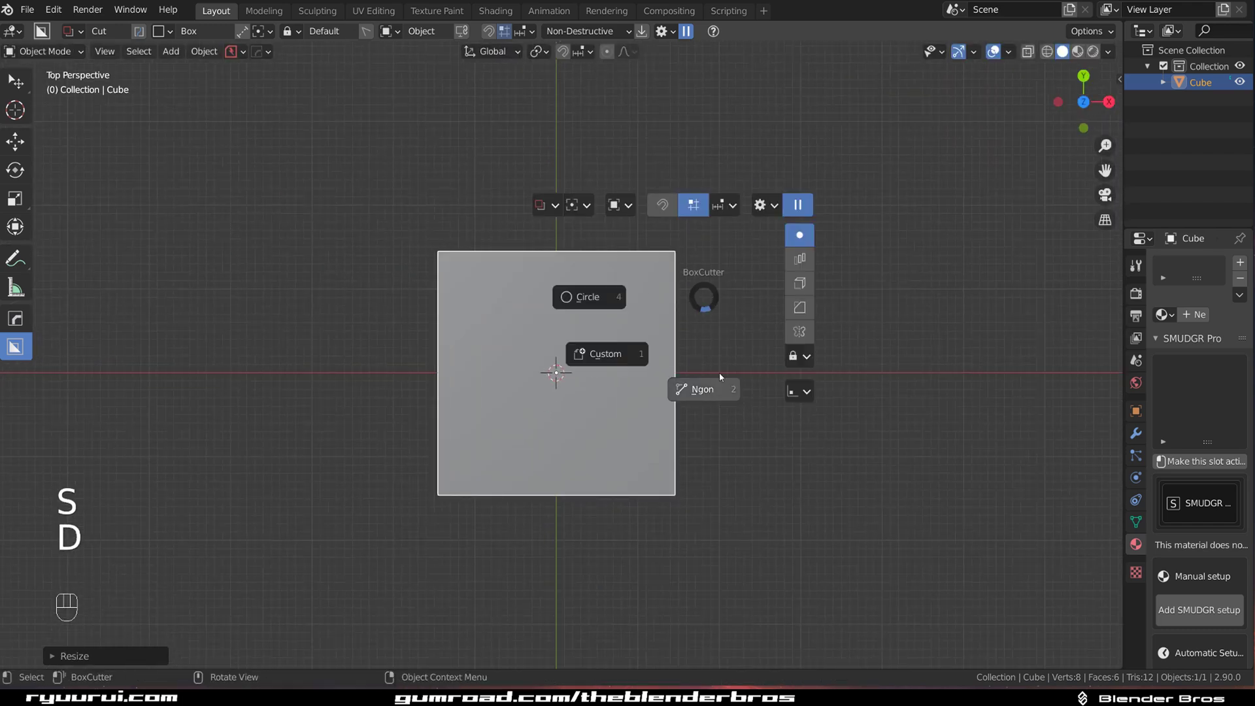
left_click(710, 391)
mouse_move(570, 208)
left_mouse_down()
mouse_move(660, 429)
mouse_move(527, 448)
mouse_move(305, 412)
mouse_move(585, 409)
mouse_move(626, 331)
mouse_move(577, 364)
mouse_move(629, 374)
mouse_move(525, 367)
mouse_move(563, 366)
mouse_move(428, 315)
mouse_move(667, 433)
mouse_move(647, 342)
mouse_move(563, 370)
mouse_move(439, 360)
mouse_move(574, 391)
mouse_move(719, 343)
mouse_move(540, 401)
mouse_move(616, 512)
mouse_move(744, 552)
mouse_move(743, 271)
mouse_move(717, 135)
left_mouse_up()
right_click(717, 134)
left_click_drag(539, 154, 666, 322)
right_click(669, 239)
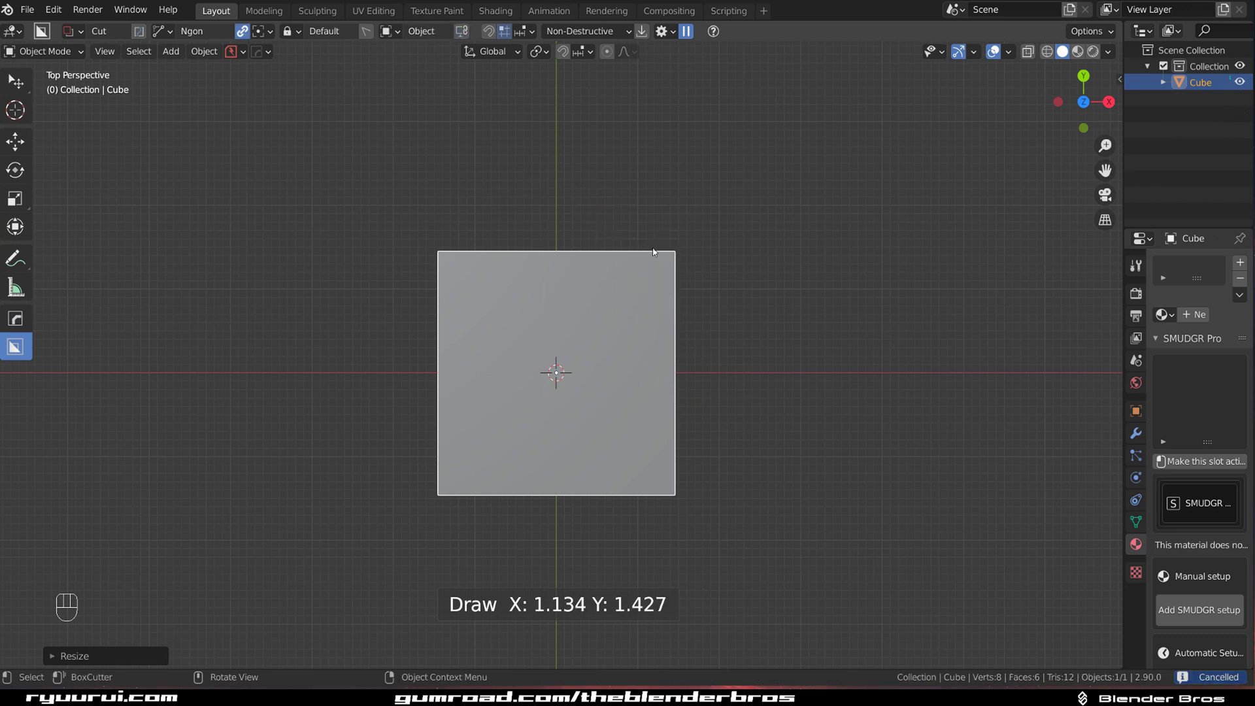
Step: Turn on Ngon angle snapping in the BoxCutter snap options
key("d")
left_click(652, 131)
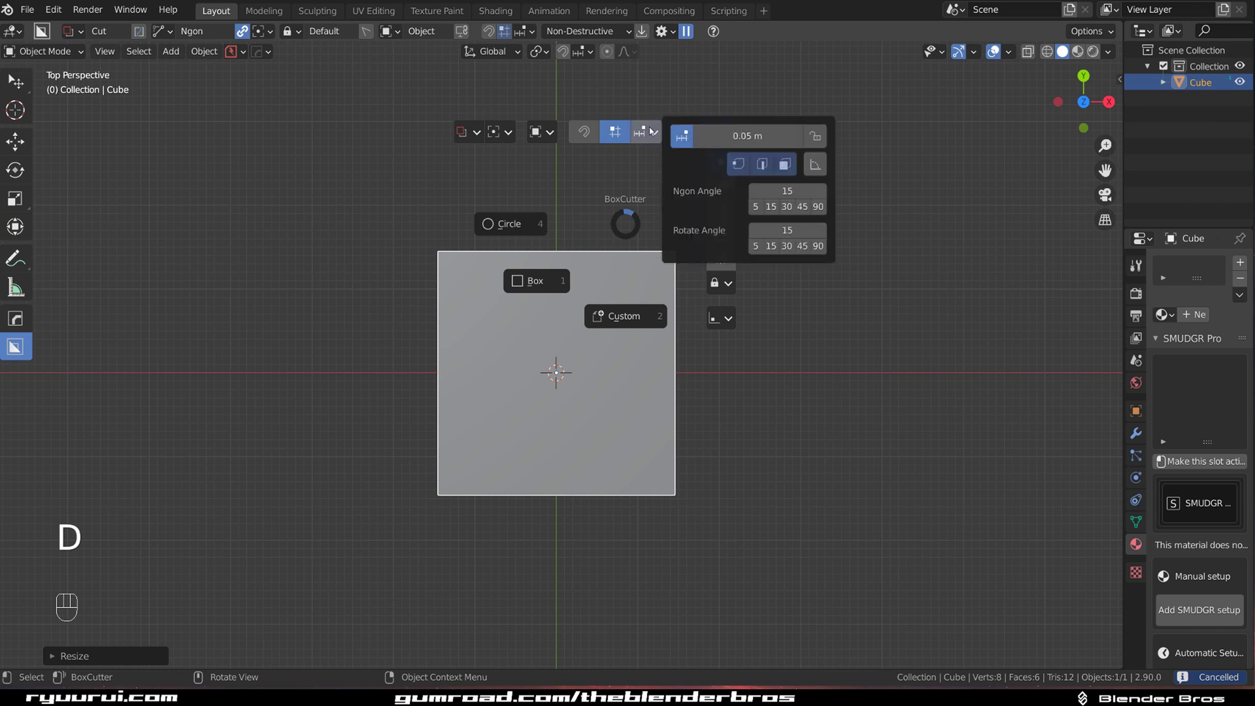
left_click(815, 169)
left_click(911, 204)
Step: Try an angle-snapped Ngon running down into the cube and out past its left side, and cancel the shape
left_click(601, 140)
left_click(617, 370)
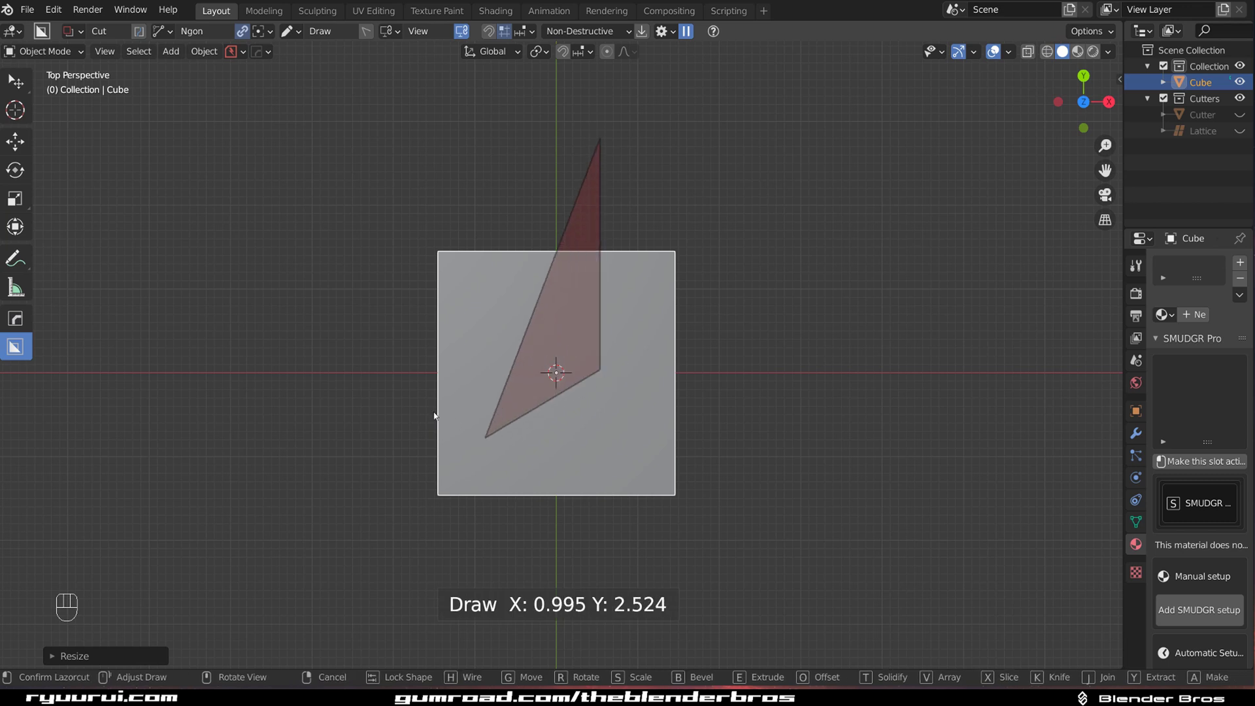
left_click(484, 437)
left_click(358, 387)
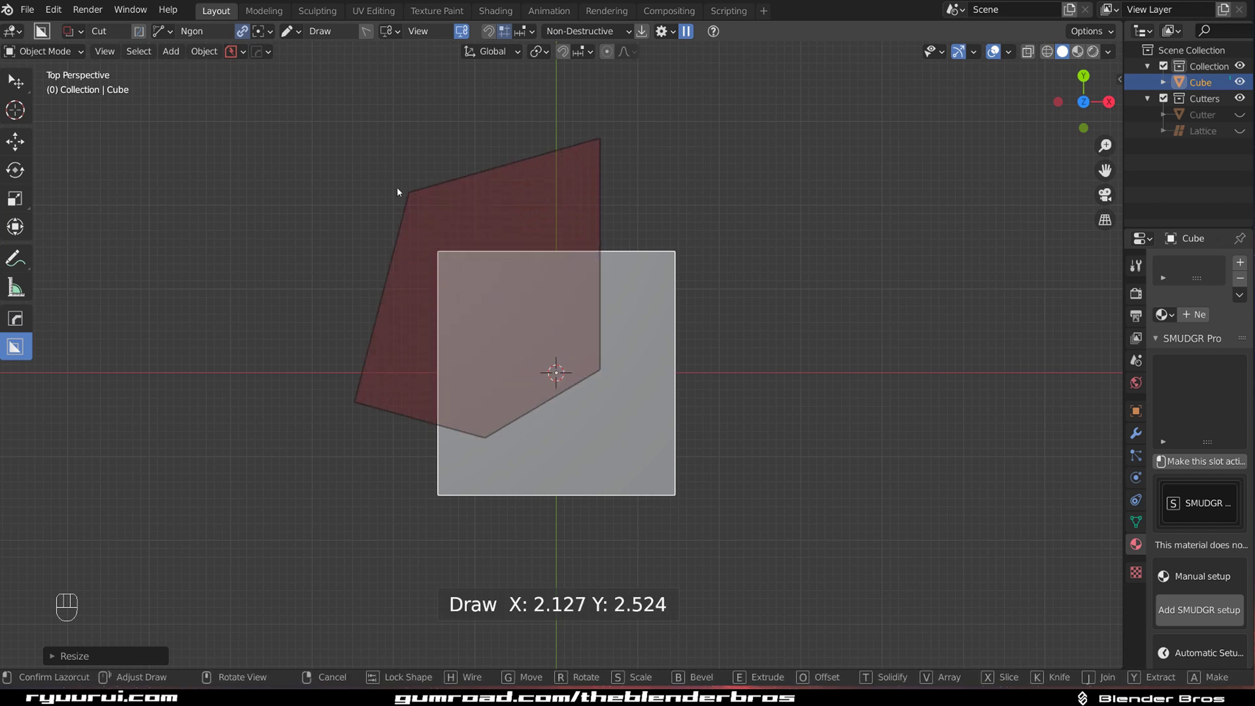
key("Escape")
Step: Try two first Ngon lines from above the cube at different snapped angles, cancelling each one
left_click(583, 247)
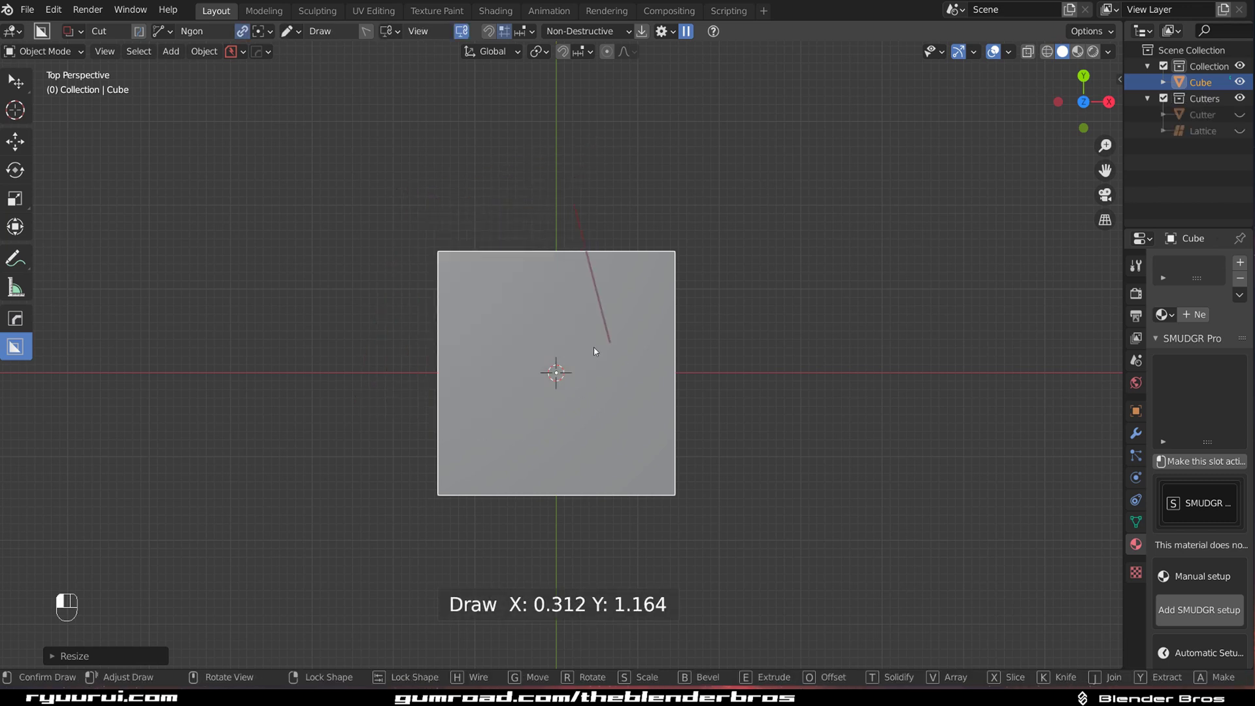
left_click_drag(594, 347, 590, 359, "ctrl")
right_click(696, 303)
mouse_move(598, 211)
left_mouse_down()
mouse_move(535, 404)
mouse_move(834, 440)
mouse_move(437, 425)
mouse_move(509, 417)
left_mouse_up()
right_click(373, 223)
Step: Try a large angle-snapped Ngon around the cube's right side, move its last point into the cube, and cancel it
mouse_move(528, 162)
left_mouse_down()
mouse_move(518, 301)
mouse_move(528, 426)
left_mouse_up()
left_click(621, 484)
left_click(623, 581)
left_click(846, 582)
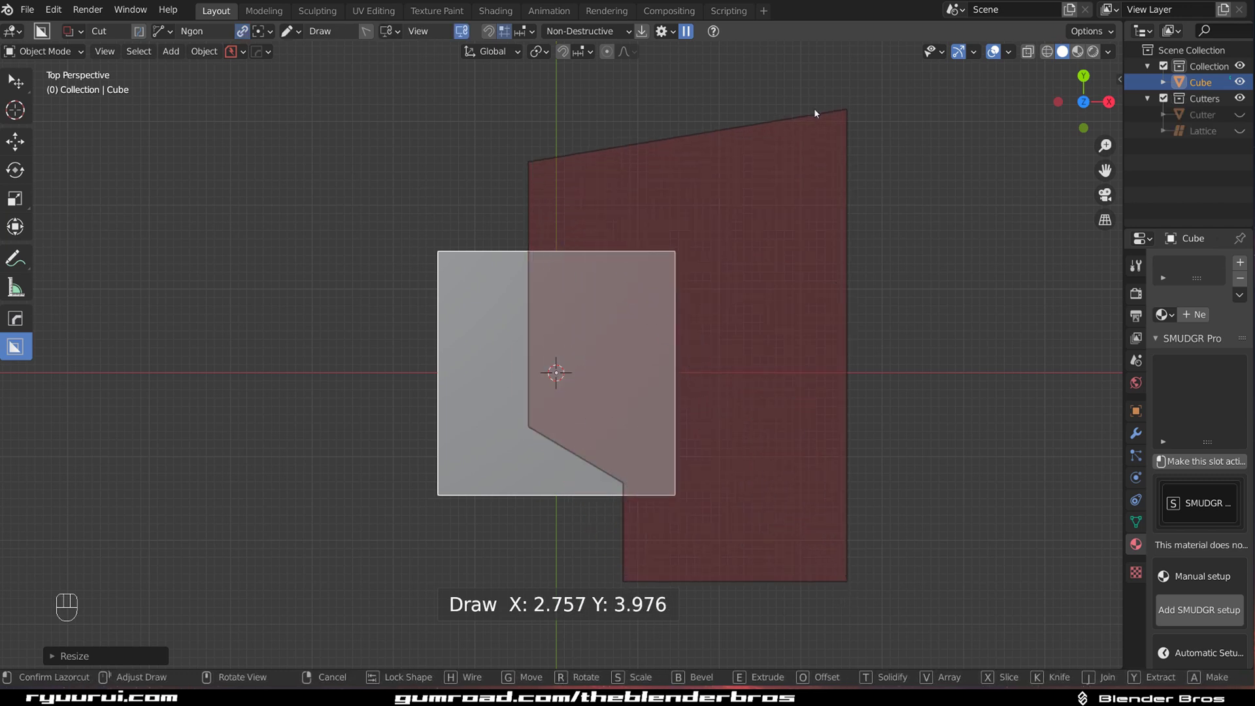
left_click(815, 113)
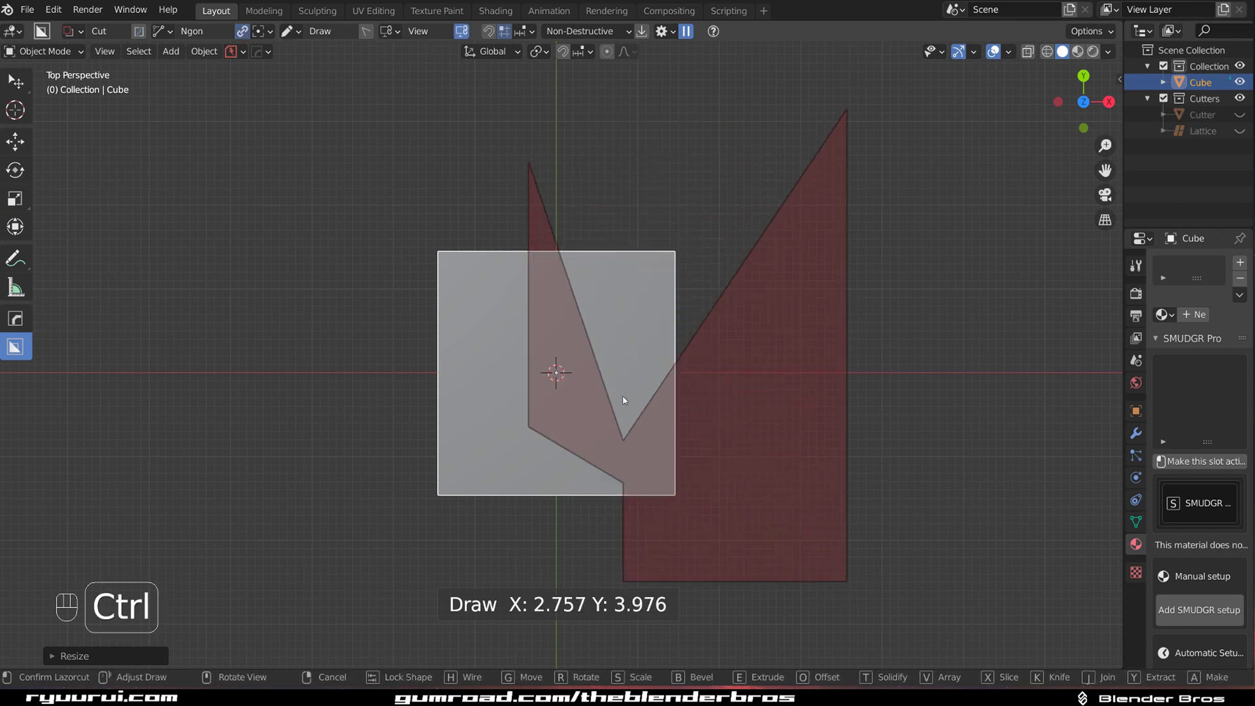
right_click(637, 252)
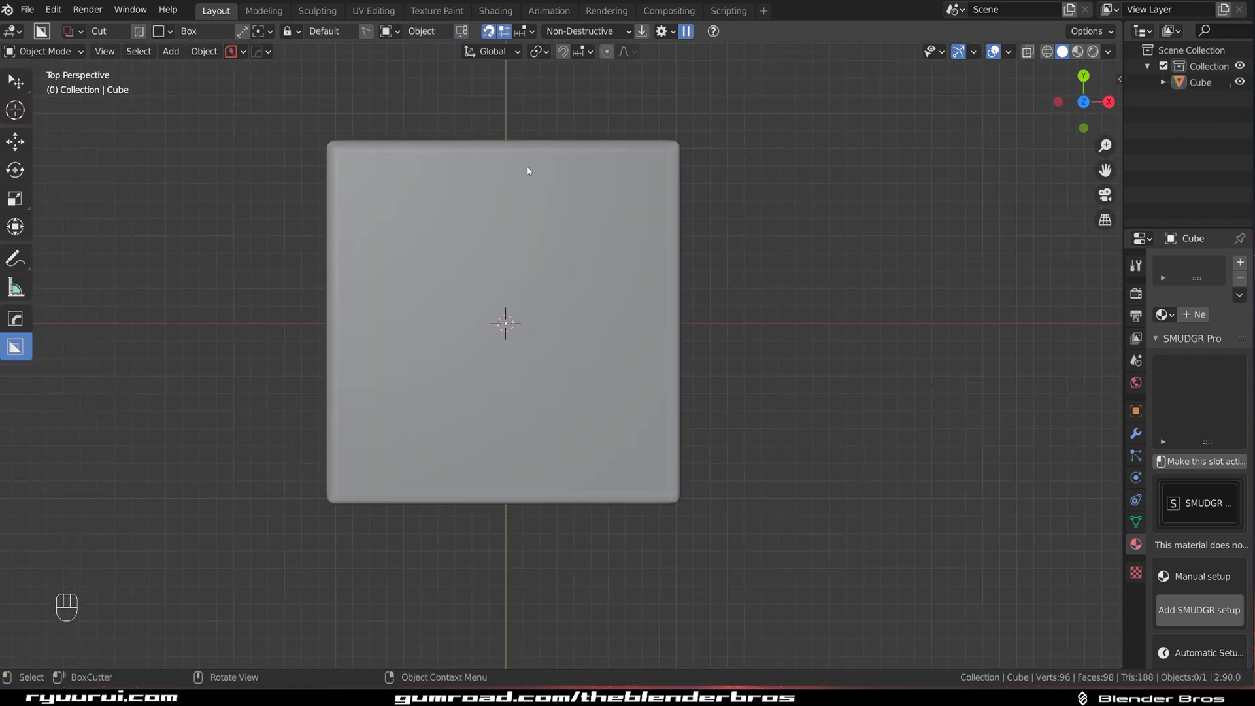
Step: Open the BoxCutter add-on preferences and view the Display settings
left_click(53, 9)
left_click(117, 240)
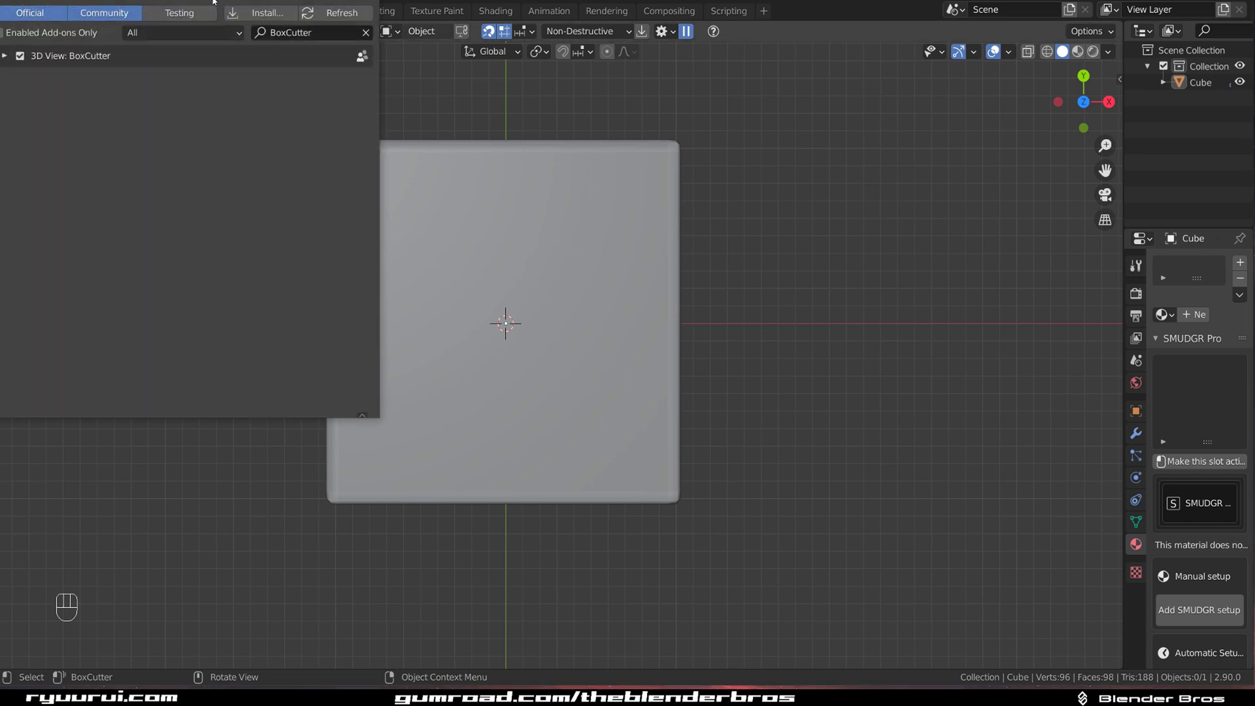
left_click(358, 173)
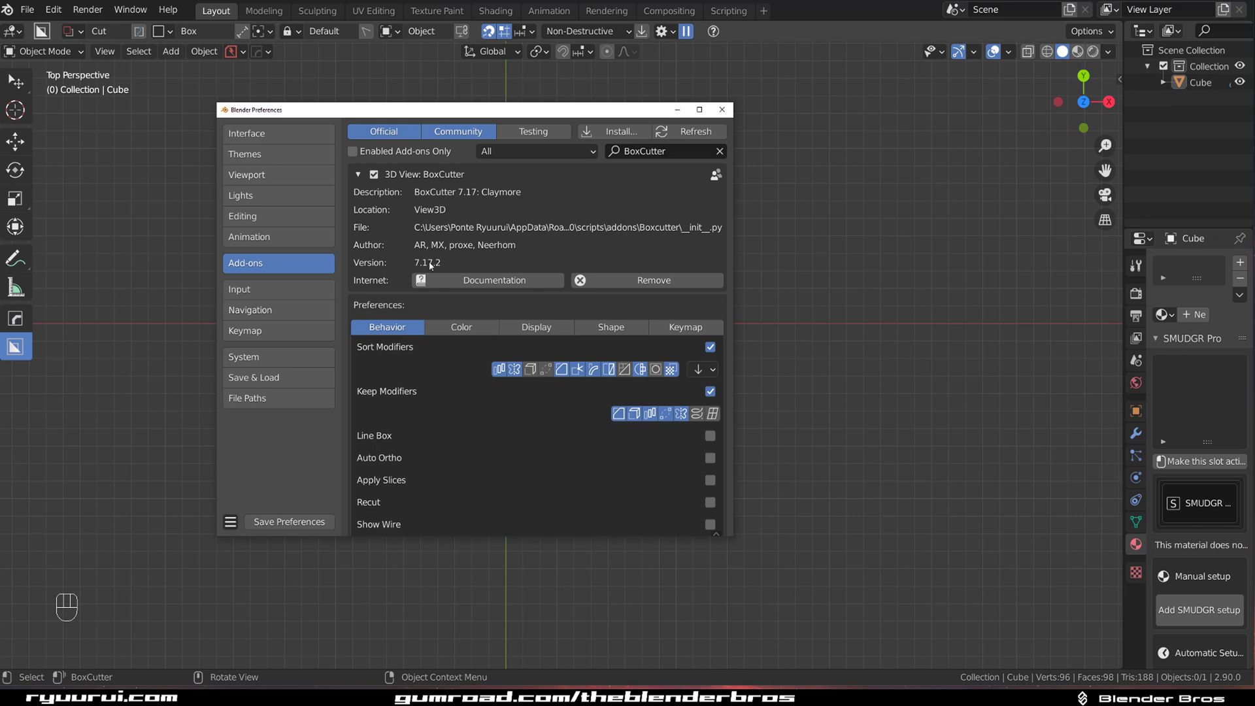
left_click(536, 327)
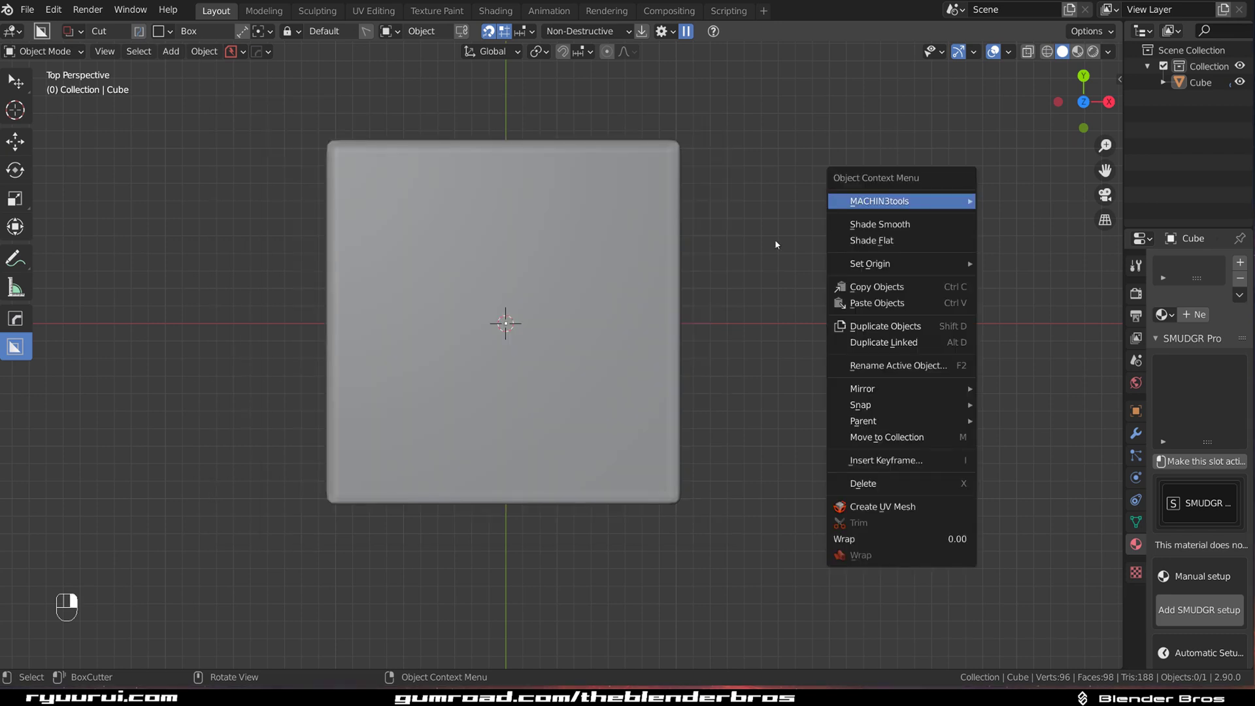
Step: Try a box cutter from near the cube's centre past its right edge and cancel it
left_click_drag(488, 248, 785, 364)
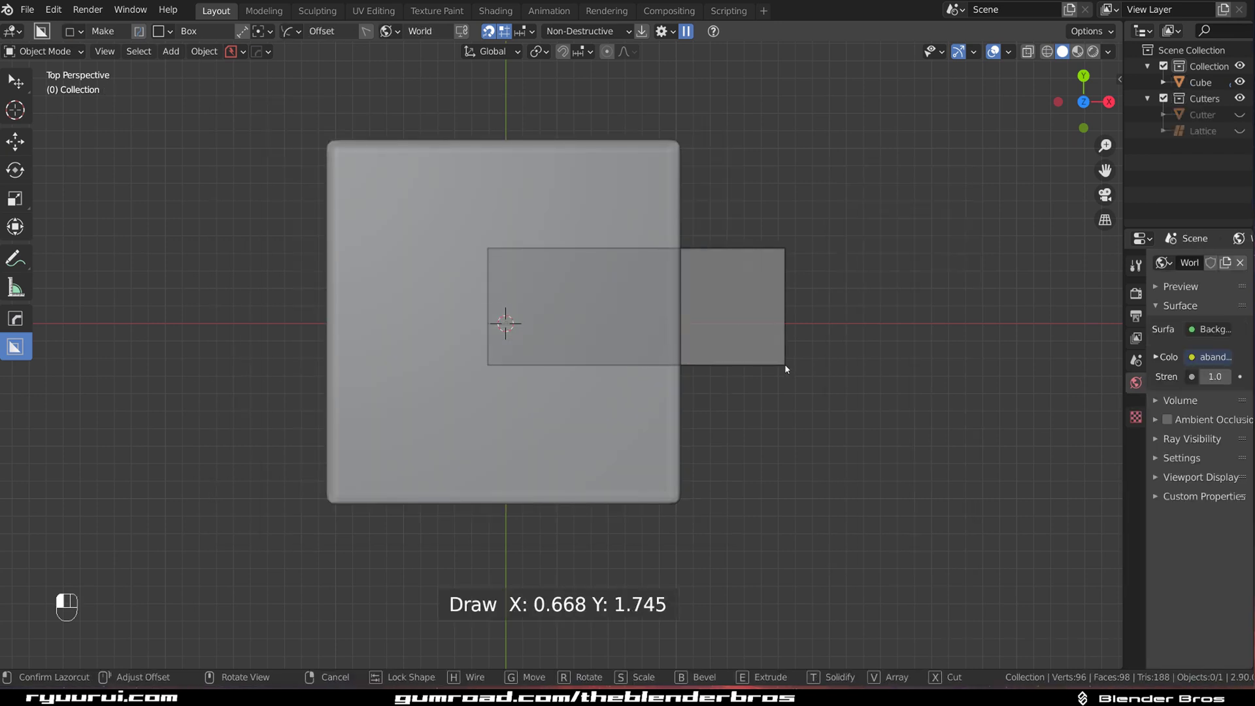
right_click(700, 259)
Step: Set BoxCutter's Shader Update FPS to 90, save the preferences and close them
left_click(53, 10)
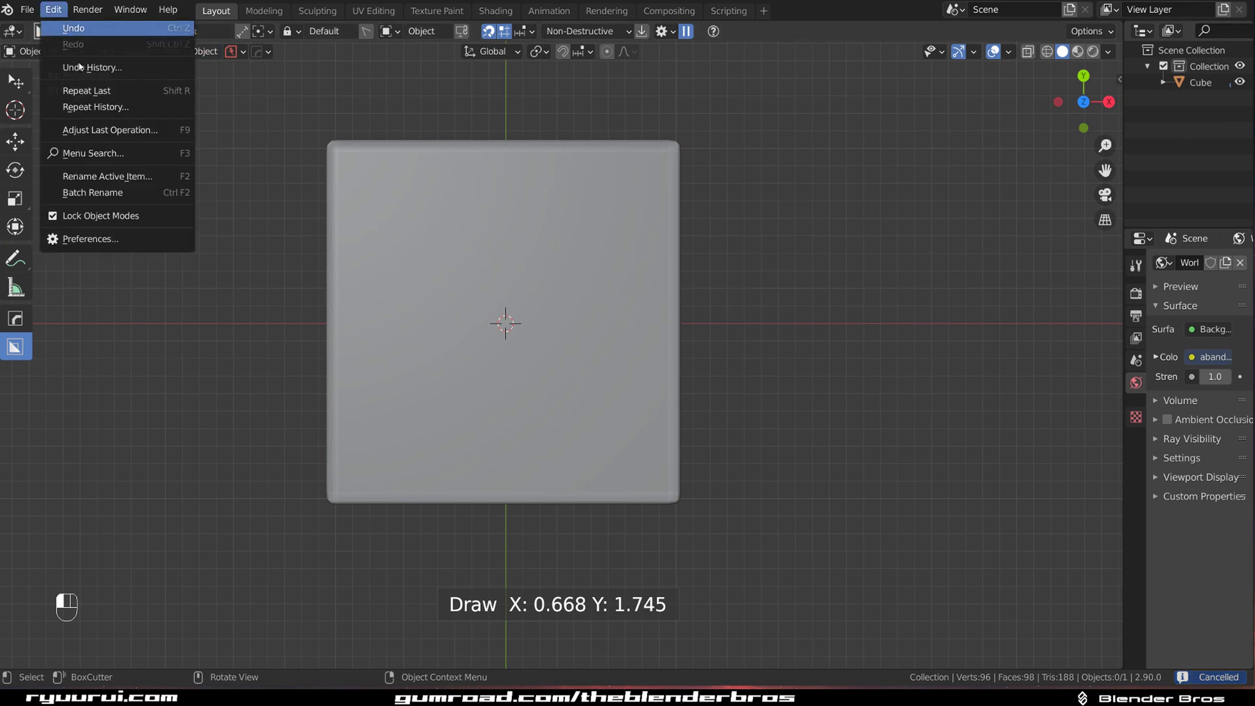
left_click(139, 245)
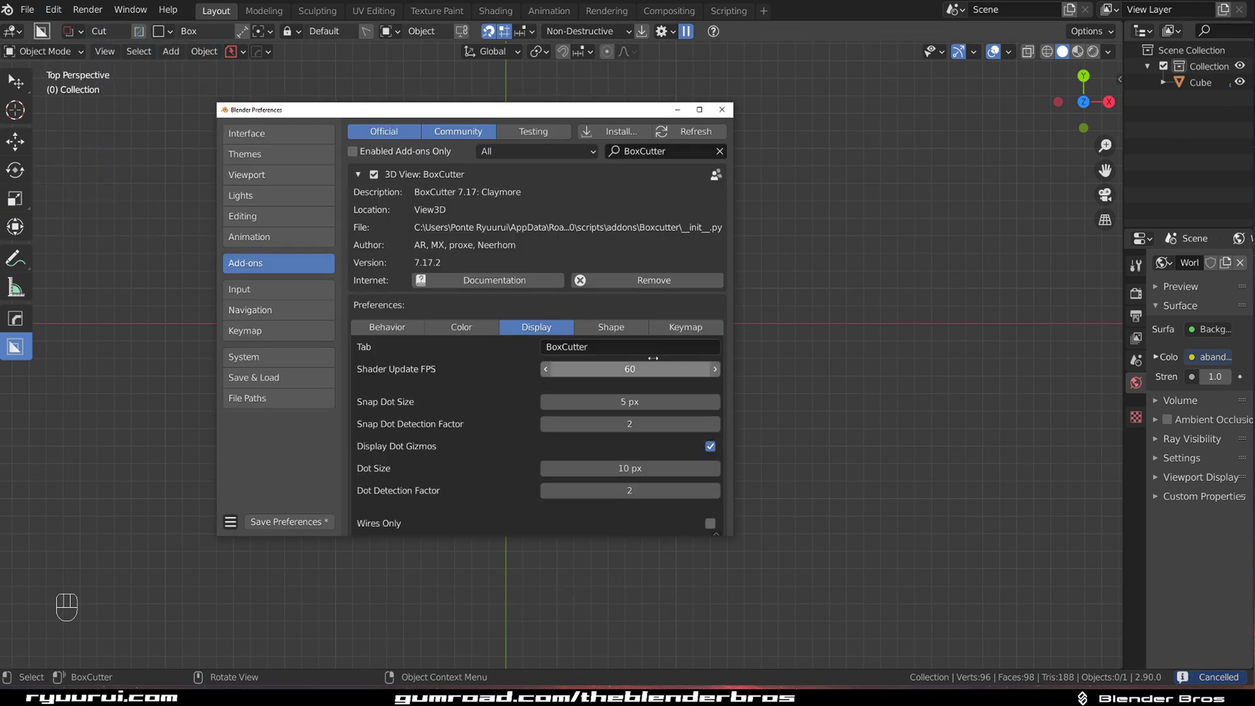
left_click(637, 371)
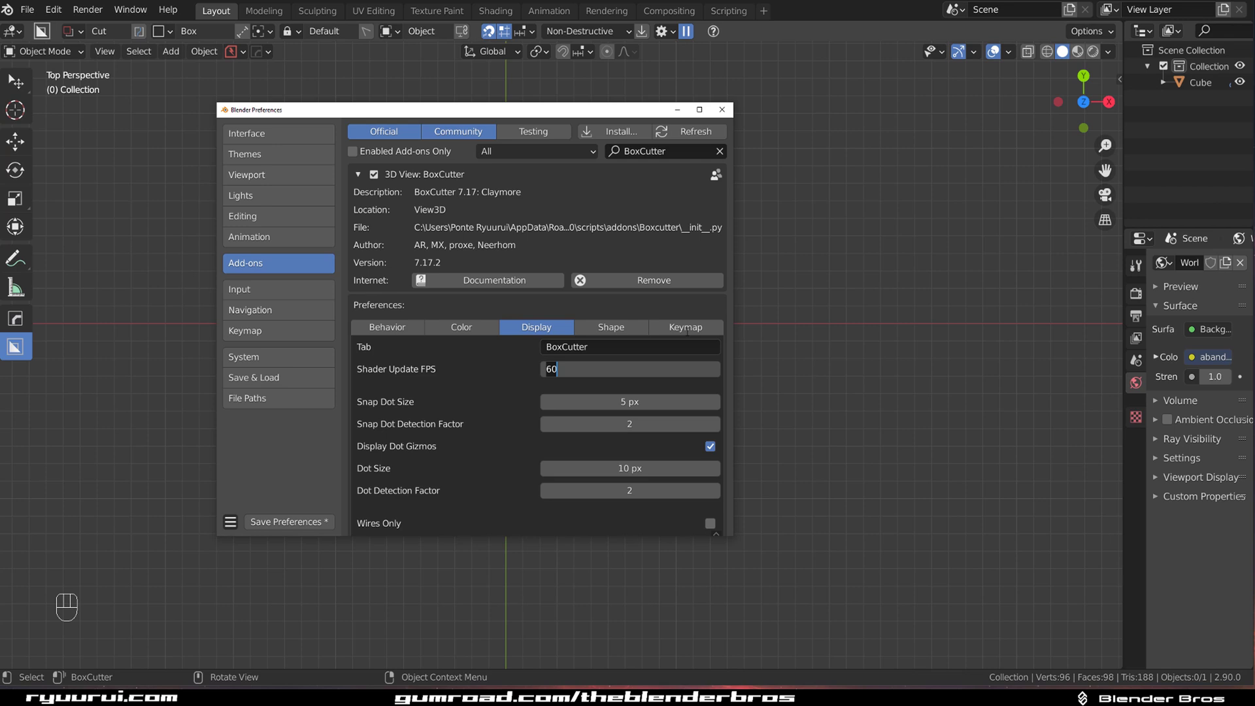
type("90")
left_click(310, 521)
left_click(722, 110)
Step: Select the cube and try several box cutters across it to test how smoothly they draw
middle_click_drag(642, 402, 637, 346)
middle_click_drag(678, 438, 580, 350)
left_click(514, 311)
left_click_drag(462, 285, 647, 438)
right_click(691, 430)
left_click_drag(548, 224, 722, 404)
left_click(703, 508)
left_click_drag(440, 272, 587, 455)
left_click(606, 535)
left_click_drag(434, 264, 574, 335)
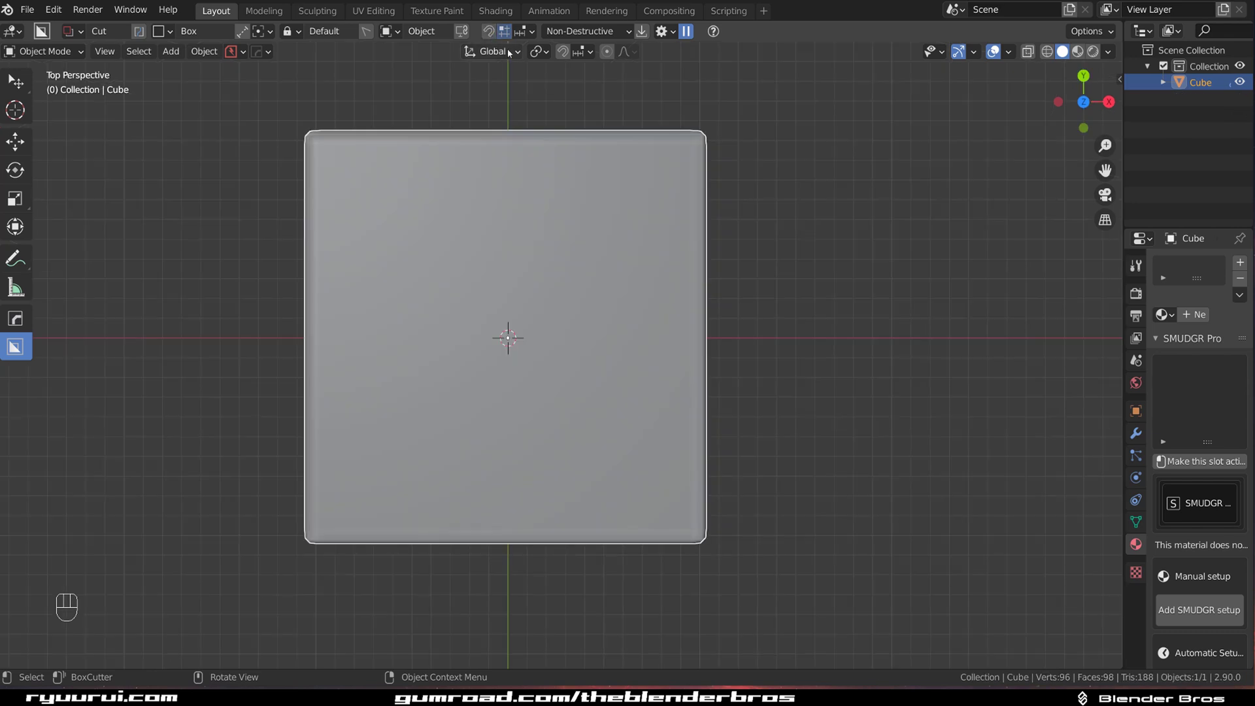
Step: Delete the cube from the scene
key("x")
left_click(597, 255)
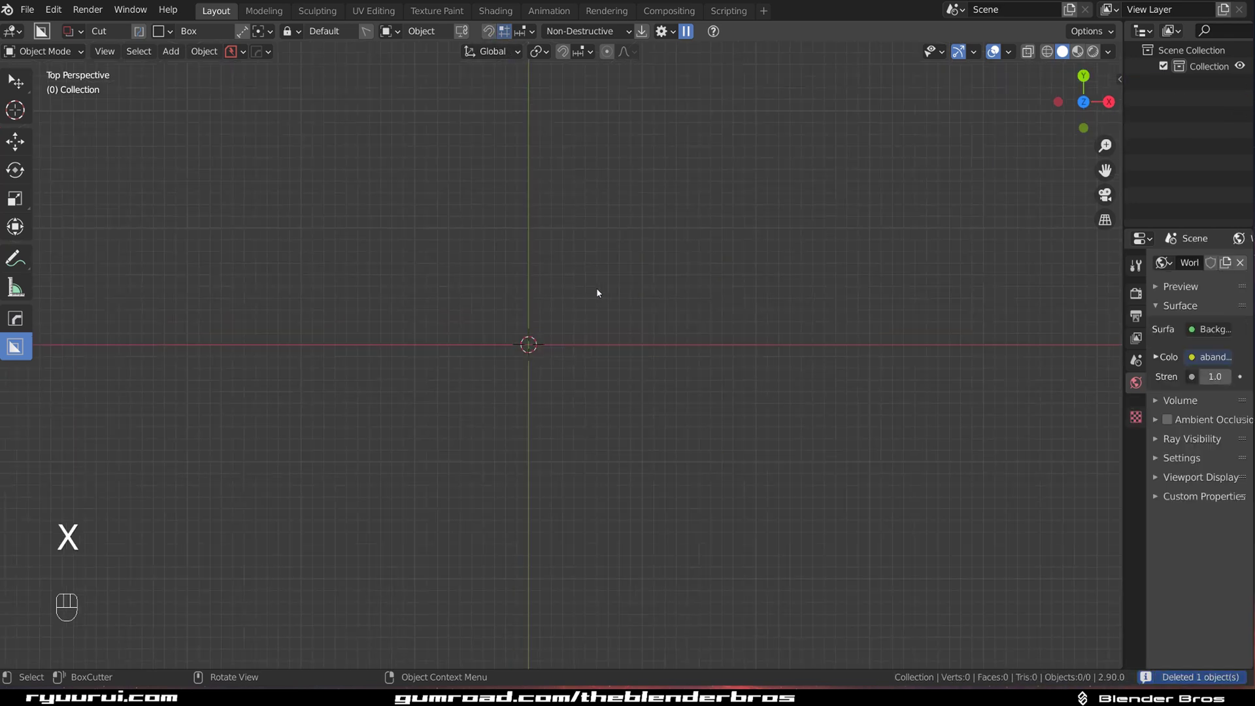
middle_click_drag(596, 287, 636, 302)
Step: Save the current empty scene and settings as the startup file
left_click(27, 9)
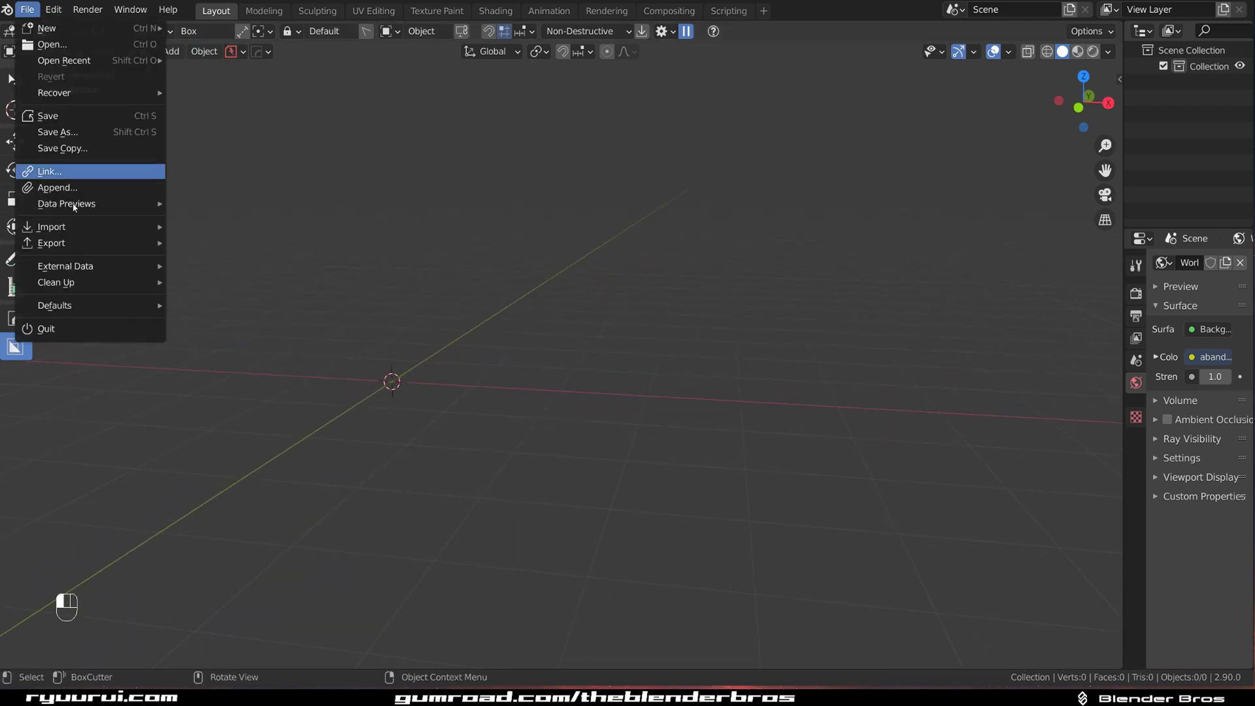
mouse_move(163, 307)
left_click(225, 321)
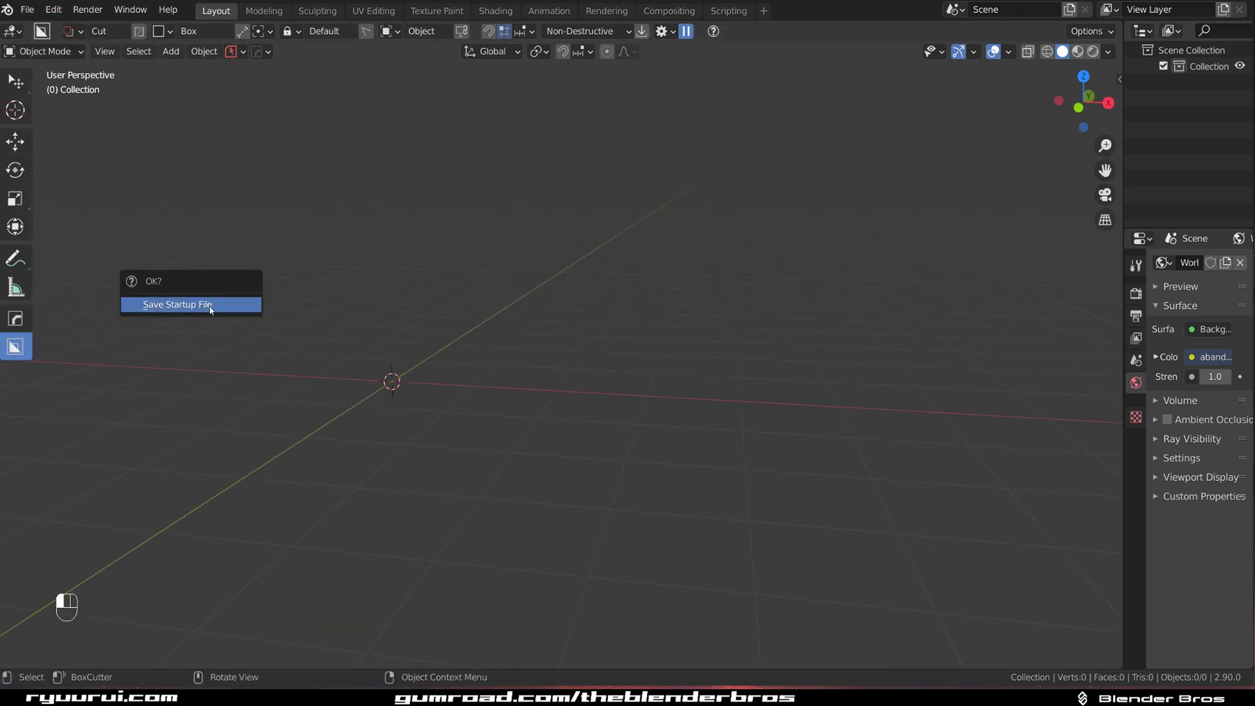
left_click(226, 311)
left_click(27, 9)
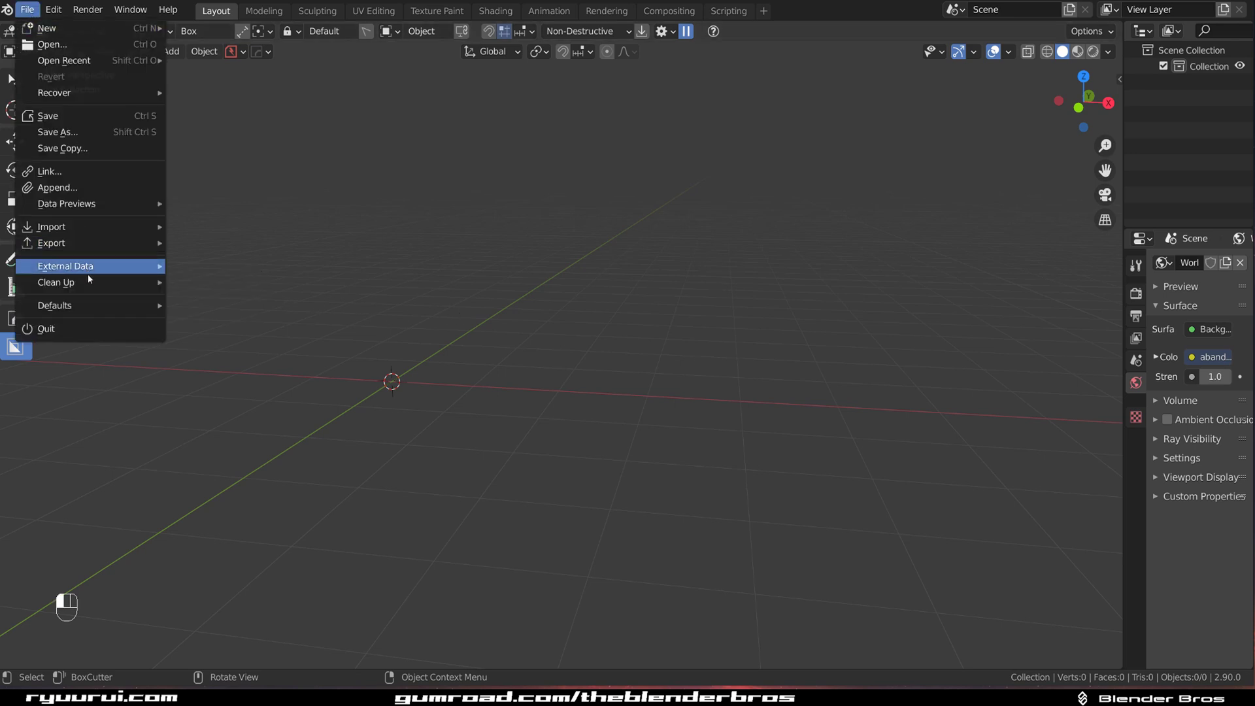
left_click(180, 306)
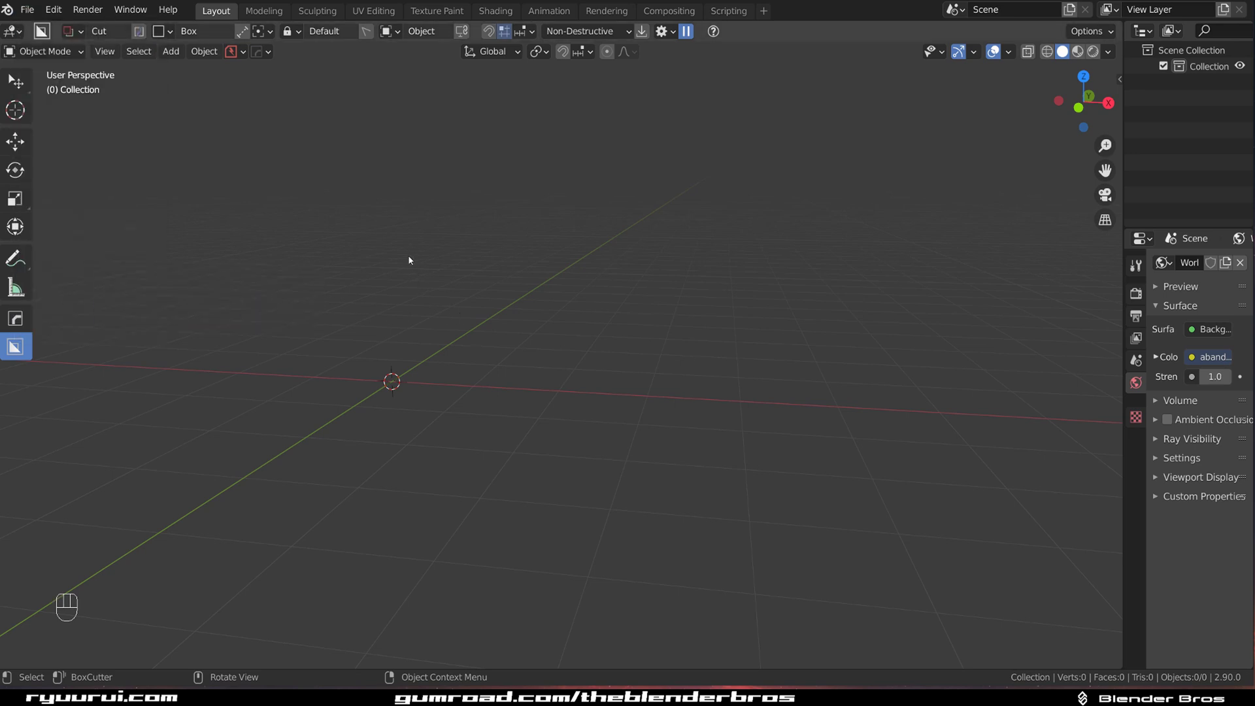